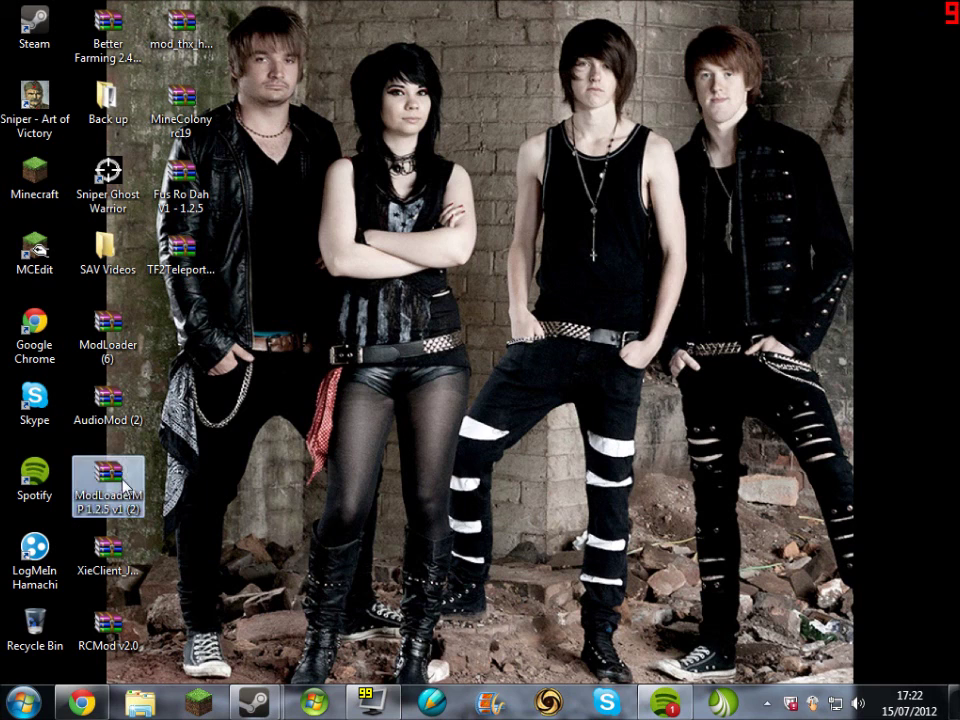
left_click(115, 338)
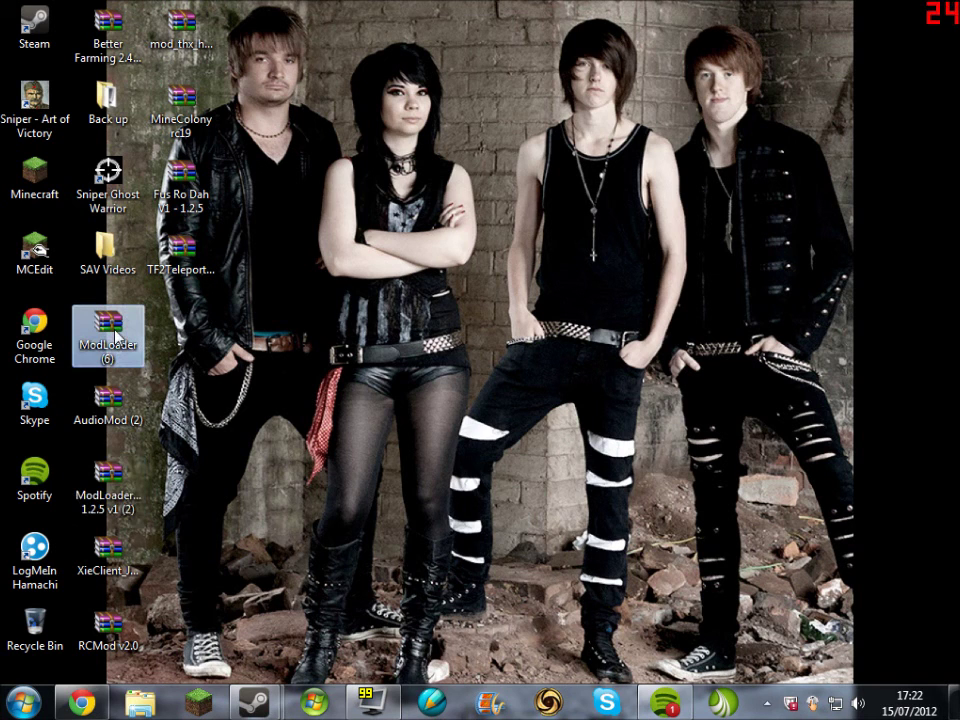
left_click(307, 443)
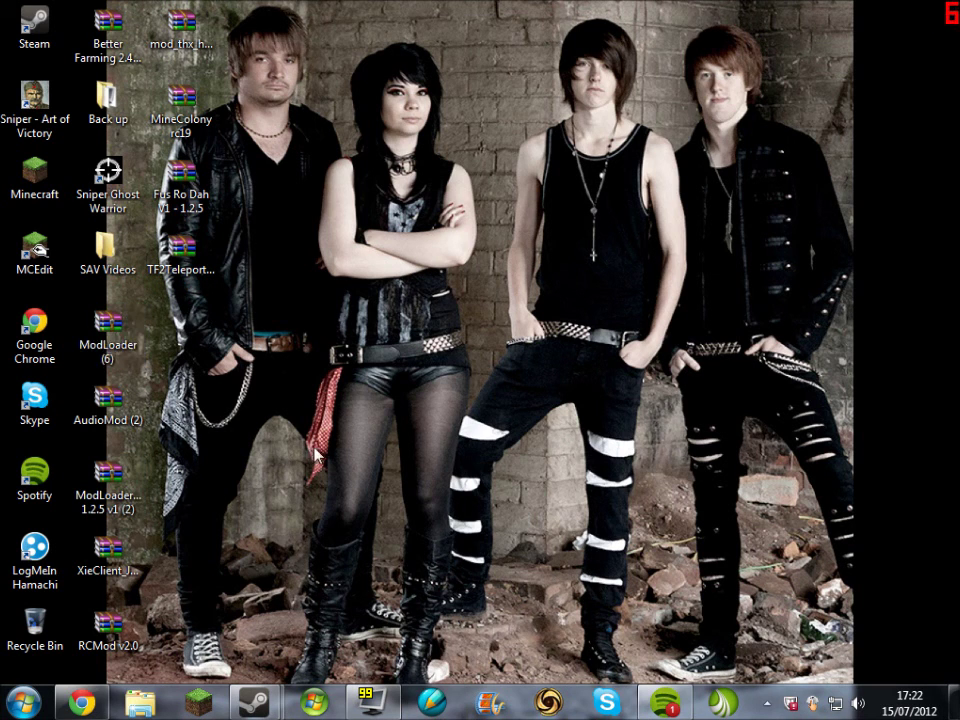
- Launch Minecraft and force a game update in the launcher options
left_click(18, 700)
left_click(31, 698)
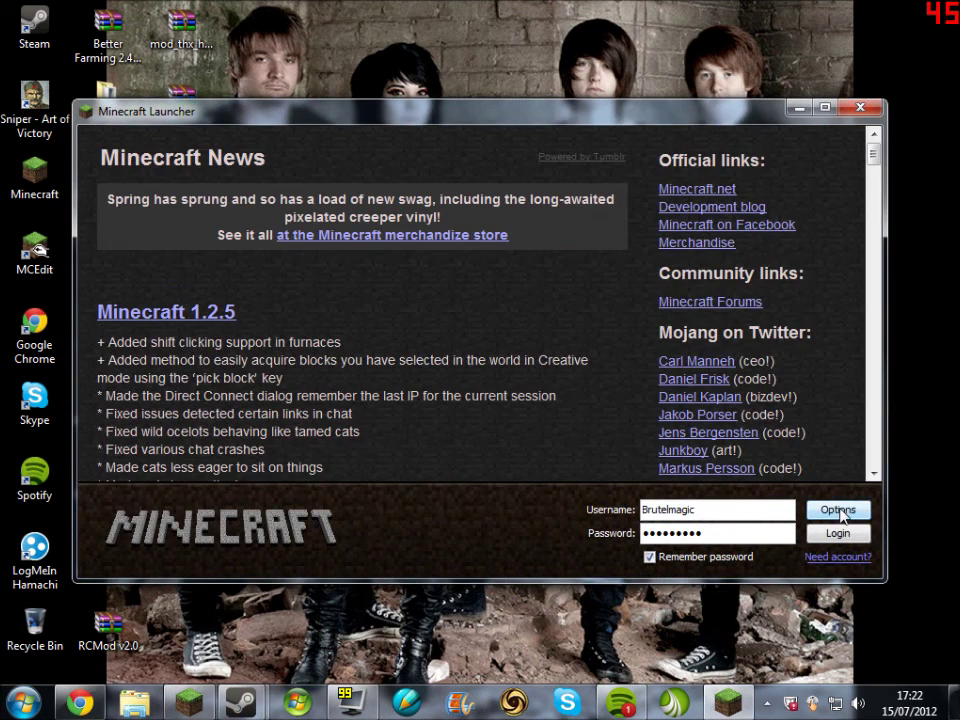
left_click(838, 510)
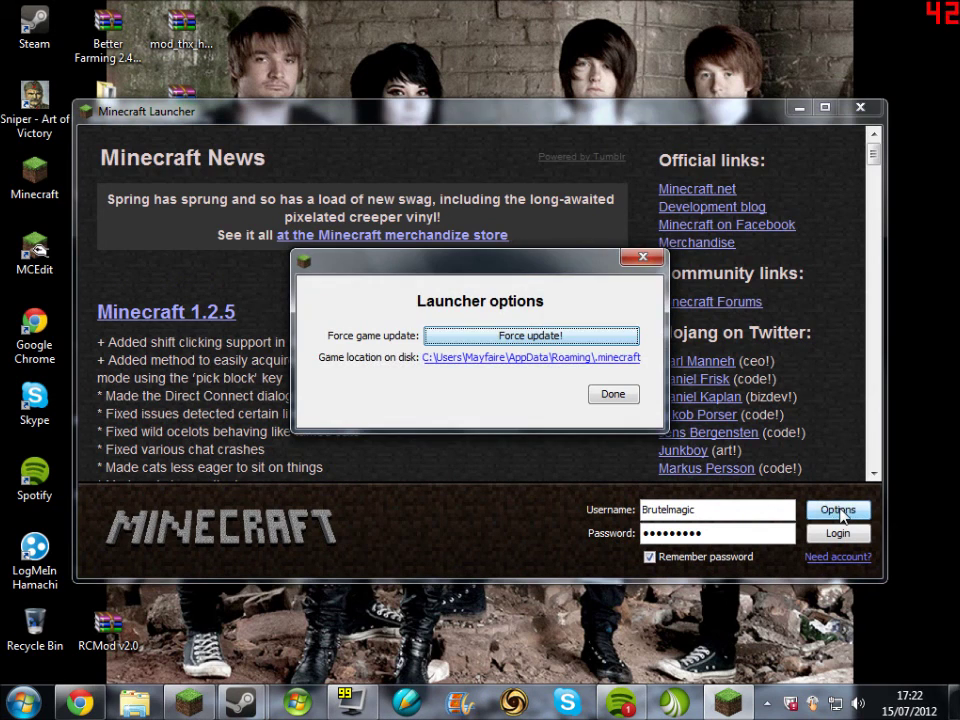
left_click(534, 336)
left_click(613, 395)
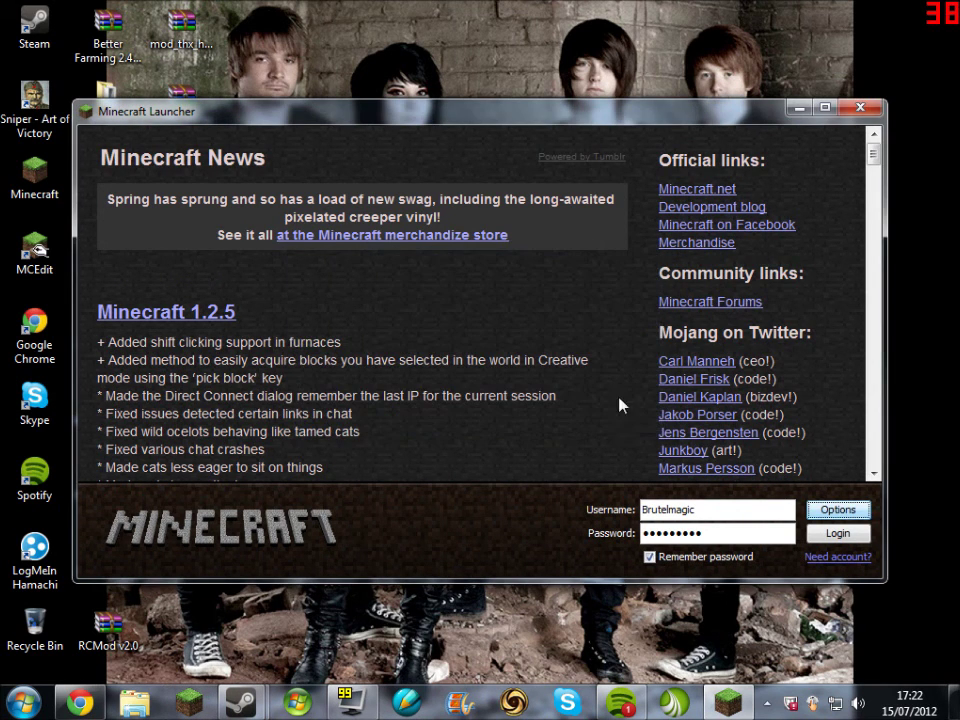
- Log in with the remembered account and close the game once its main menu has loaded
left_click(834, 538)
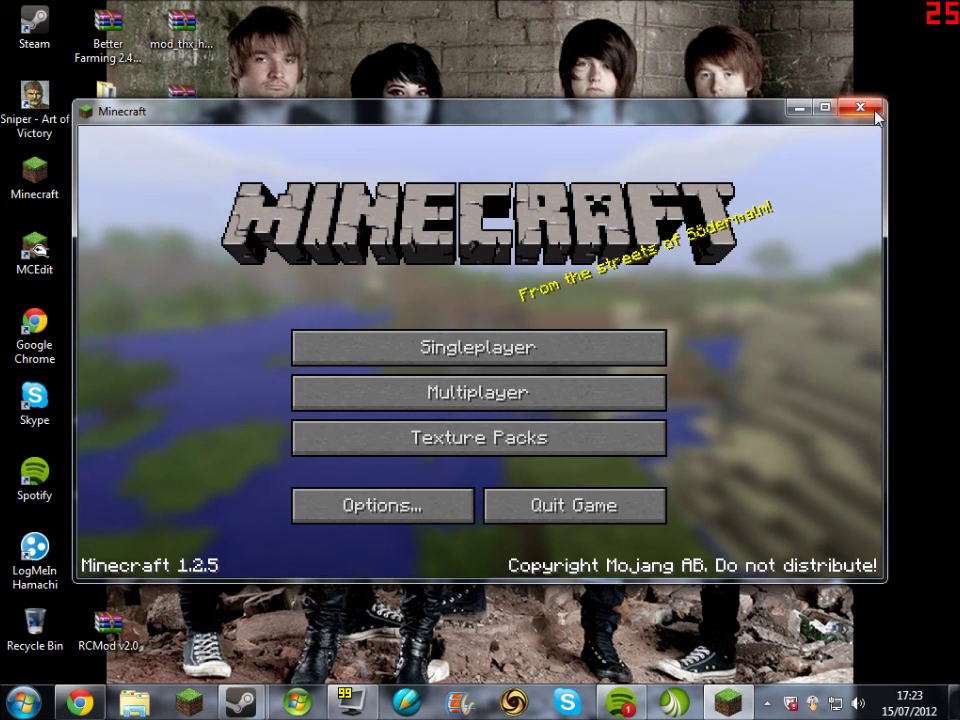
left_click(874, 113)
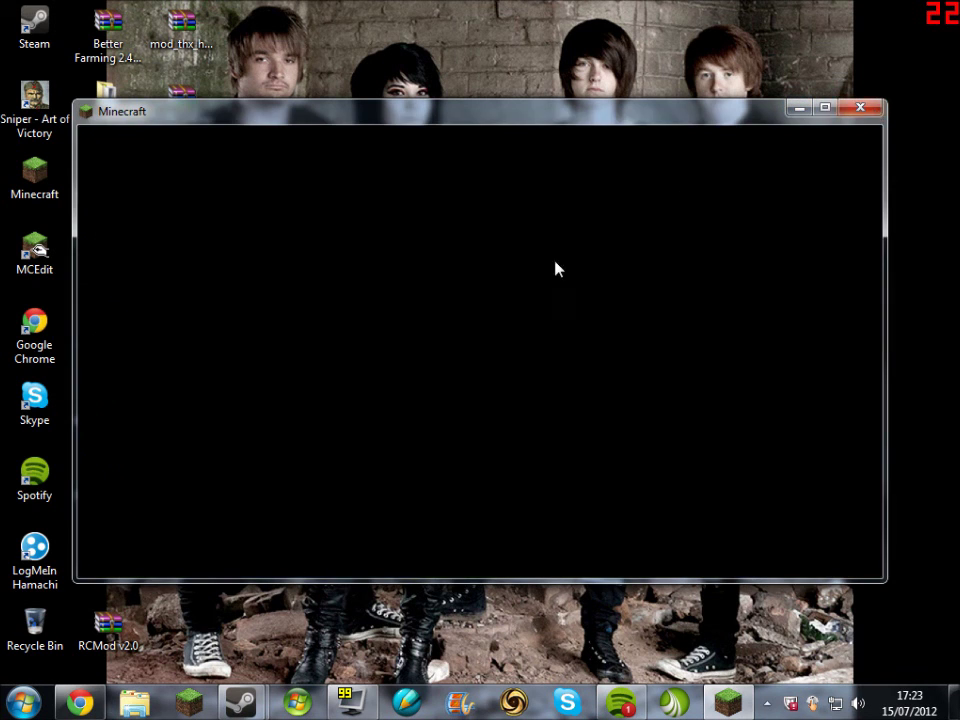
- Open the %appdata% location in a file window and browse to the bin folder inside .minecraft
left_click(22, 702)
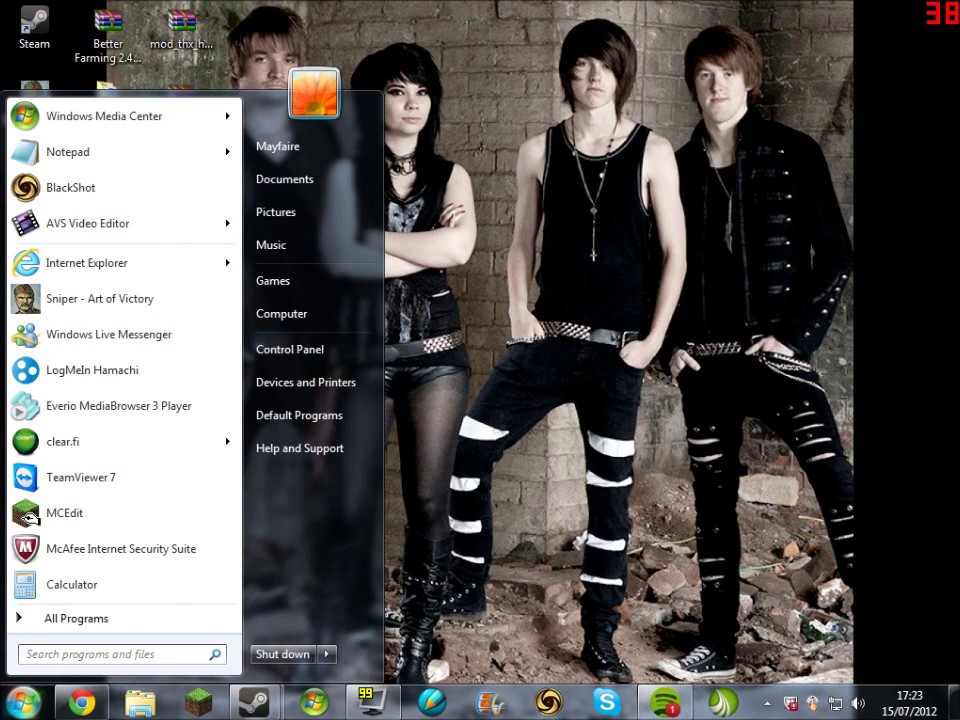
type("%")
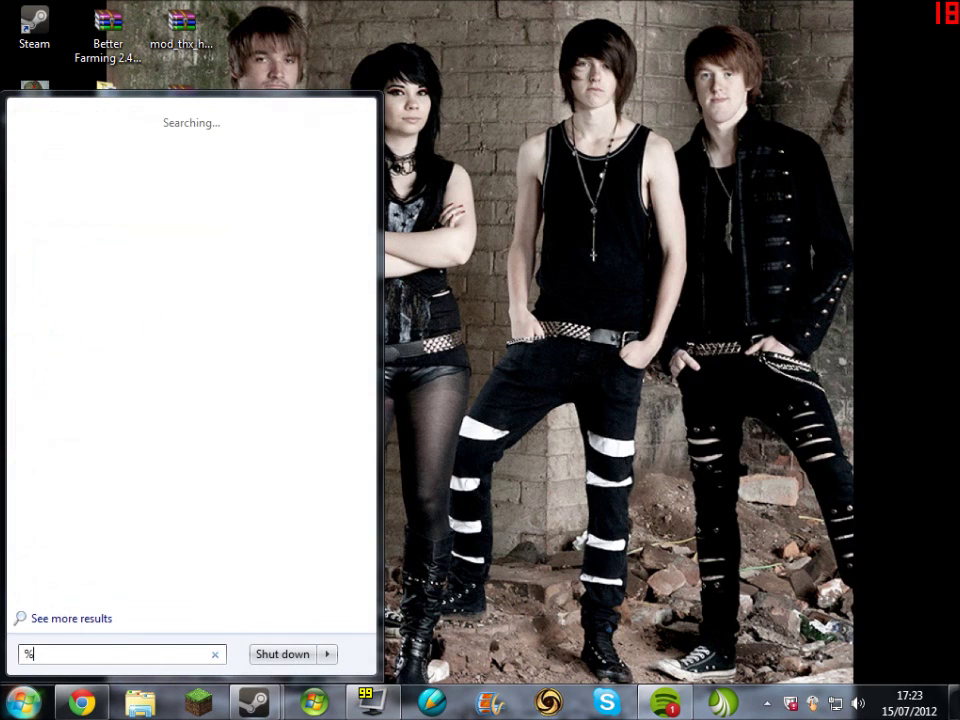
type("appdata%")
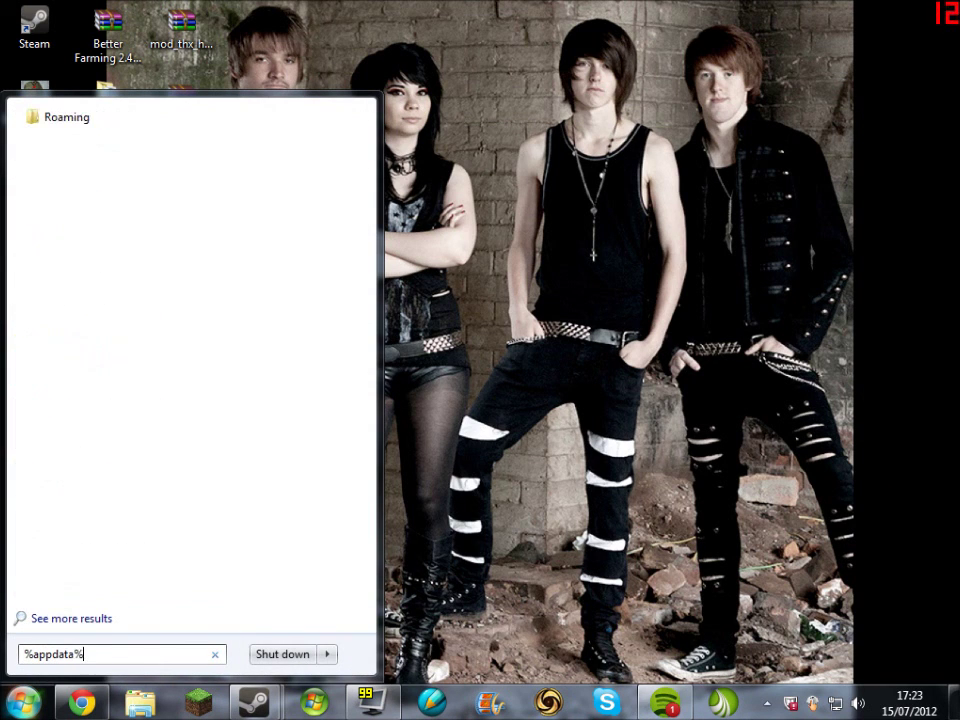
key("Return")
left_click_drag(261, 39, 745, 18)
left_click(703, 137)
double_click(703, 137)
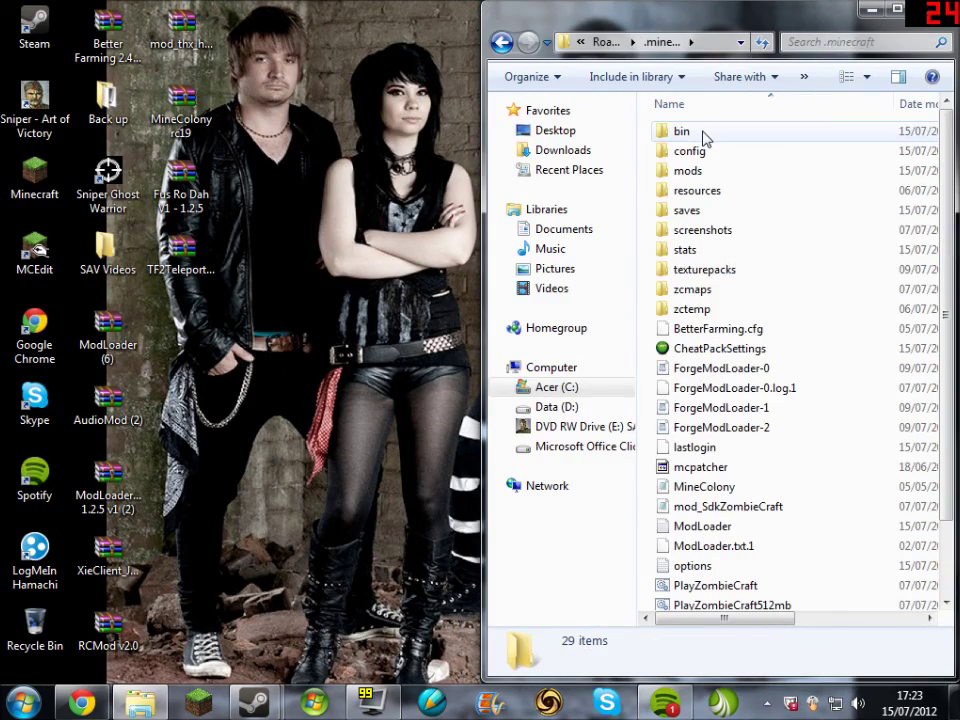
double_click(703, 134)
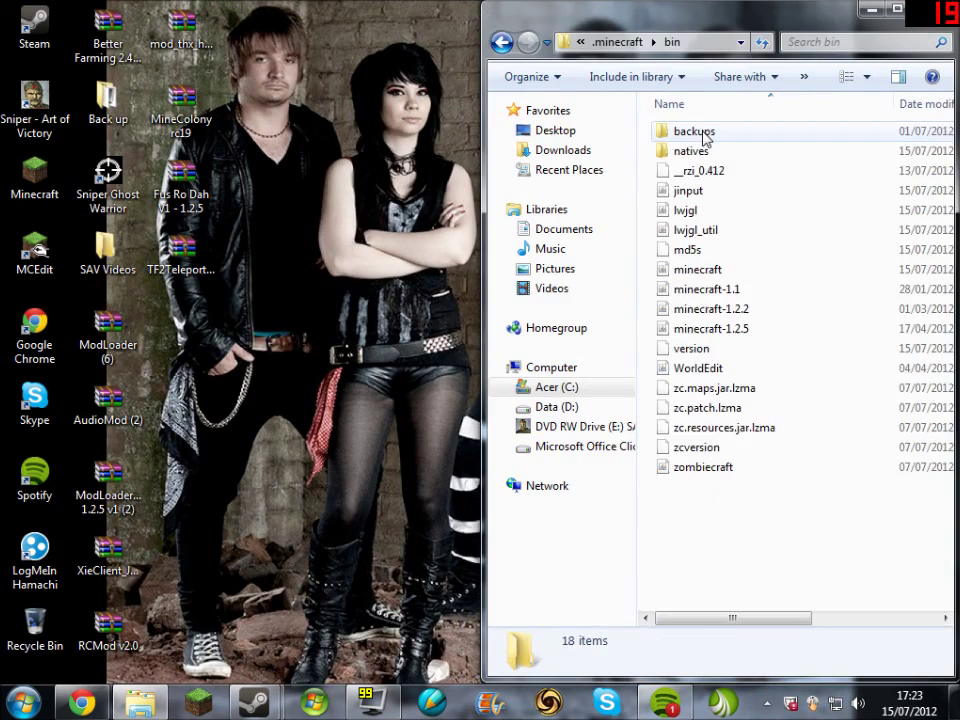
- Open the minecraft jar file with WinRAR archiver and dismiss the licence reminder
left_click(705, 269)
right_click(705, 270)
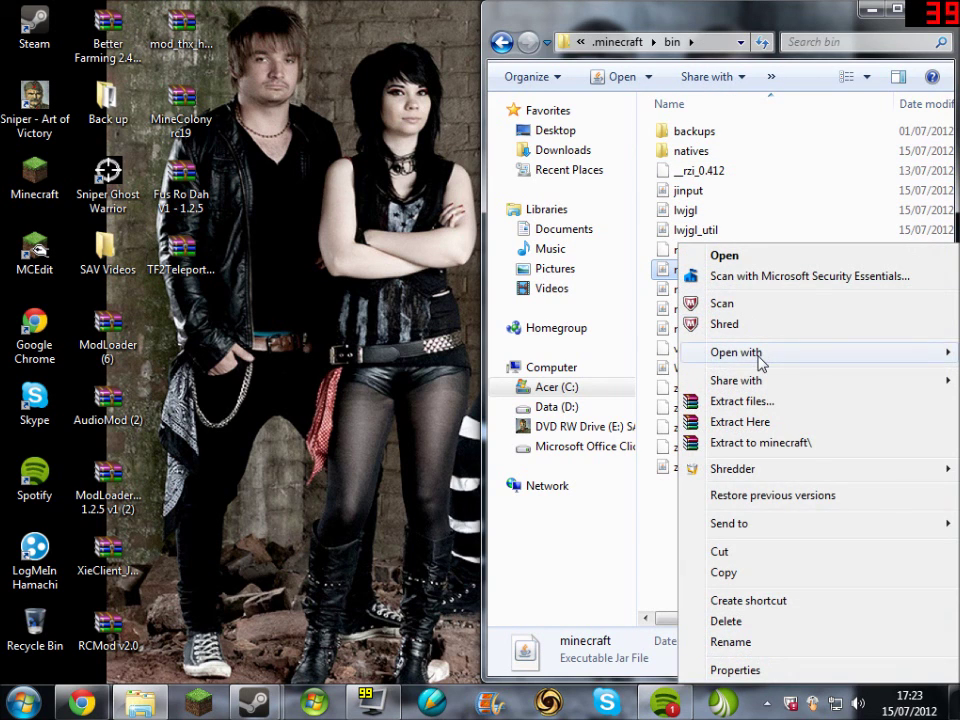
mouse_move(758, 356)
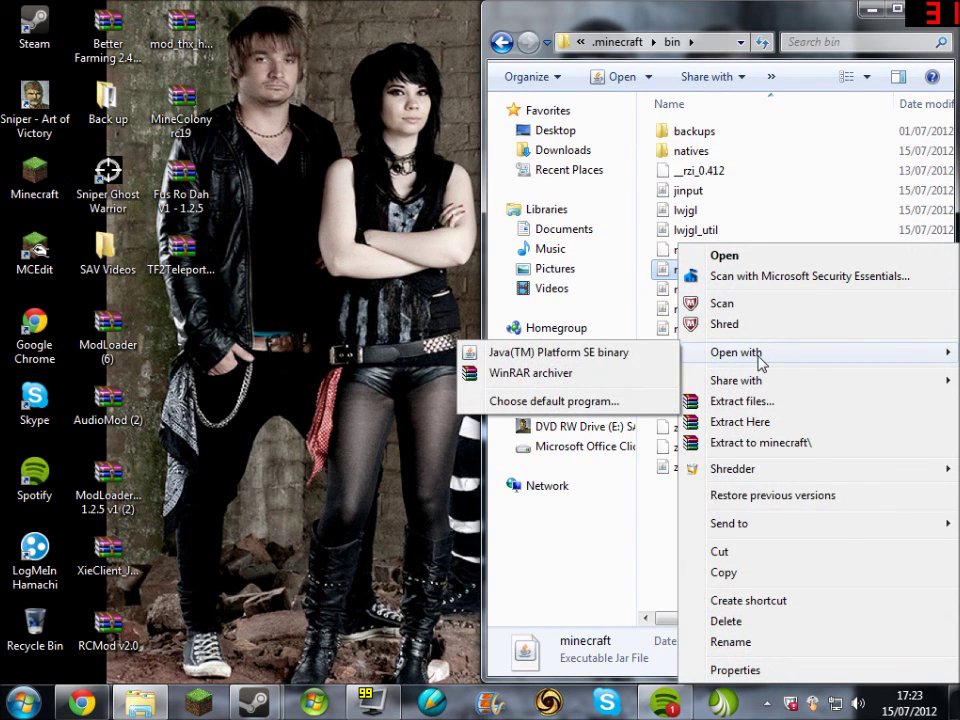
left_click(559, 375)
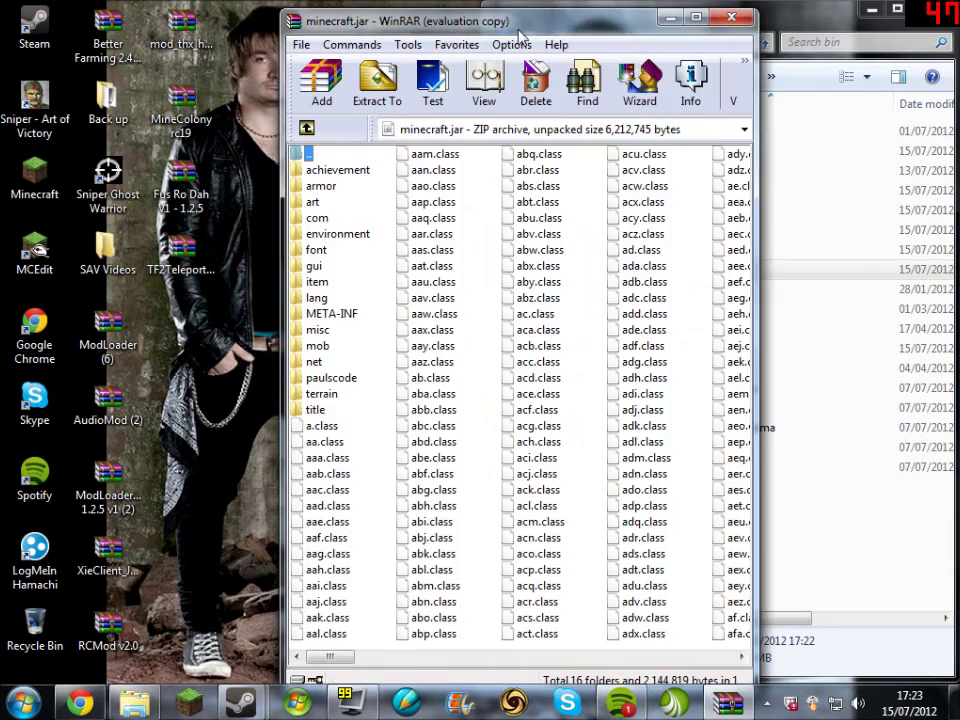
left_click_drag(518, 29, 500, 9)
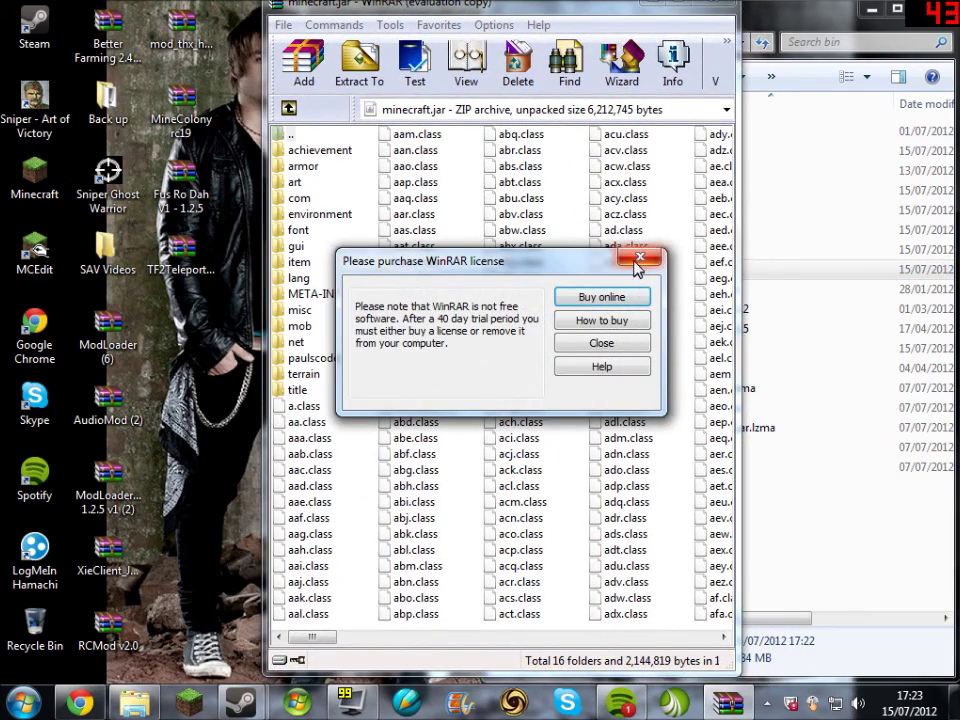
left_click(635, 260)
- Arrange the bin folder window and the minecraft.jar archive window side by side, with the archive on the right half
left_click_drag(568, 24, 555, 29)
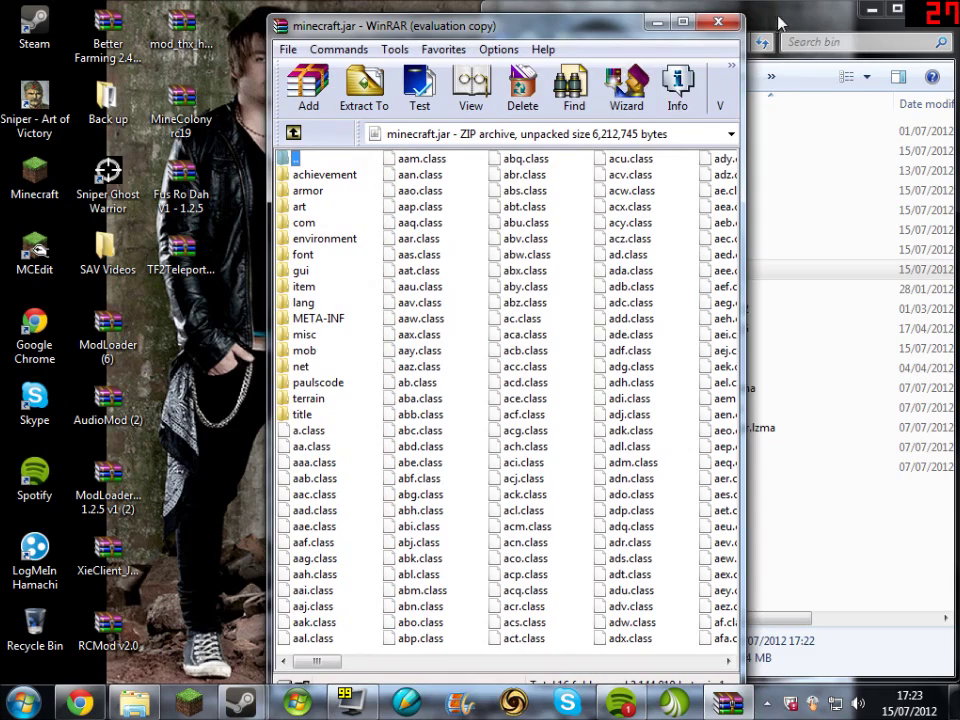
left_click_drag(803, 22, 670, 30)
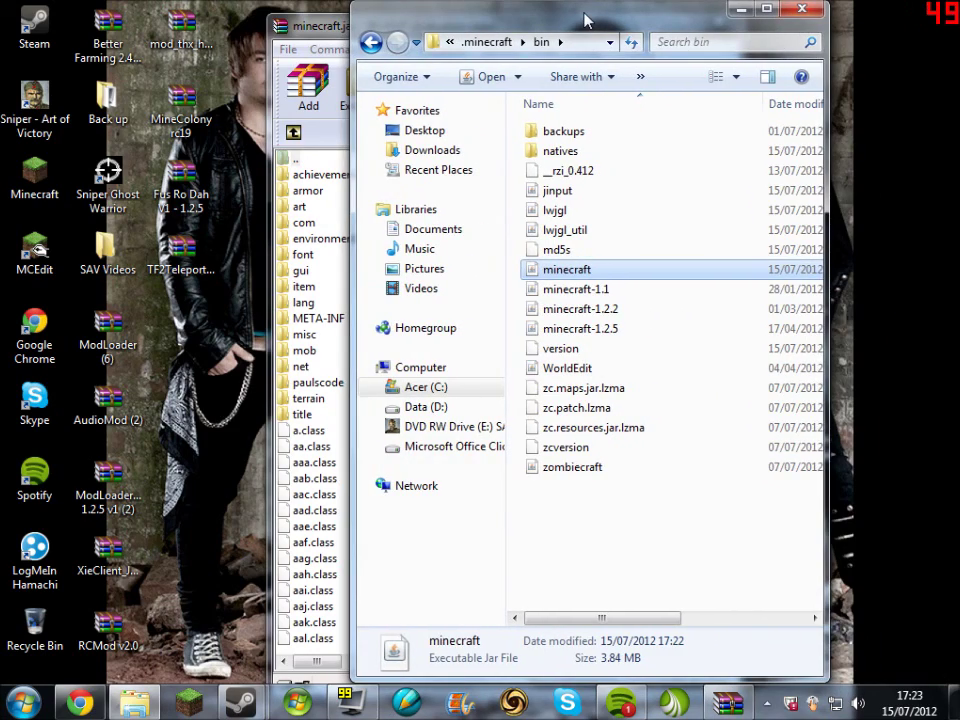
left_click_drag(585, 20, 2, 20)
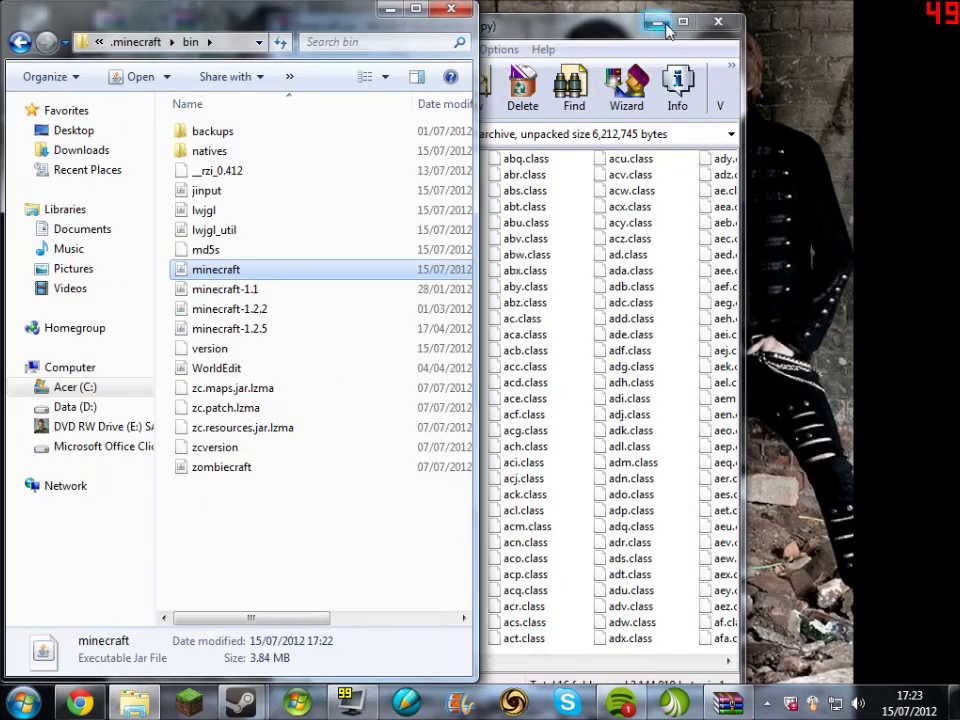
left_click_drag(614, 40, 958, 40)
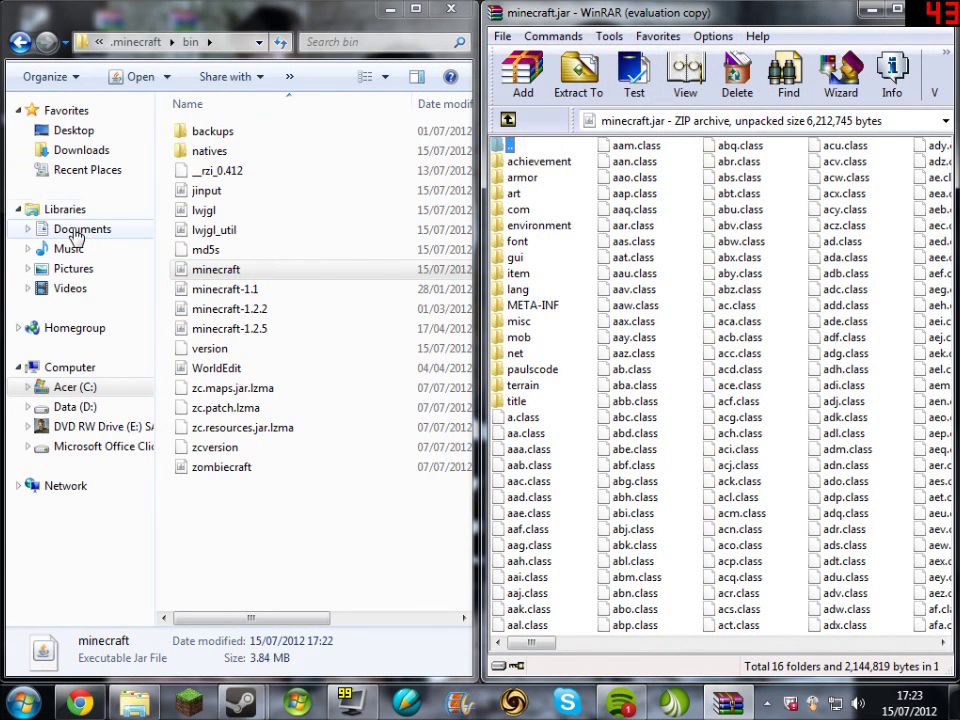
left_click(88, 132)
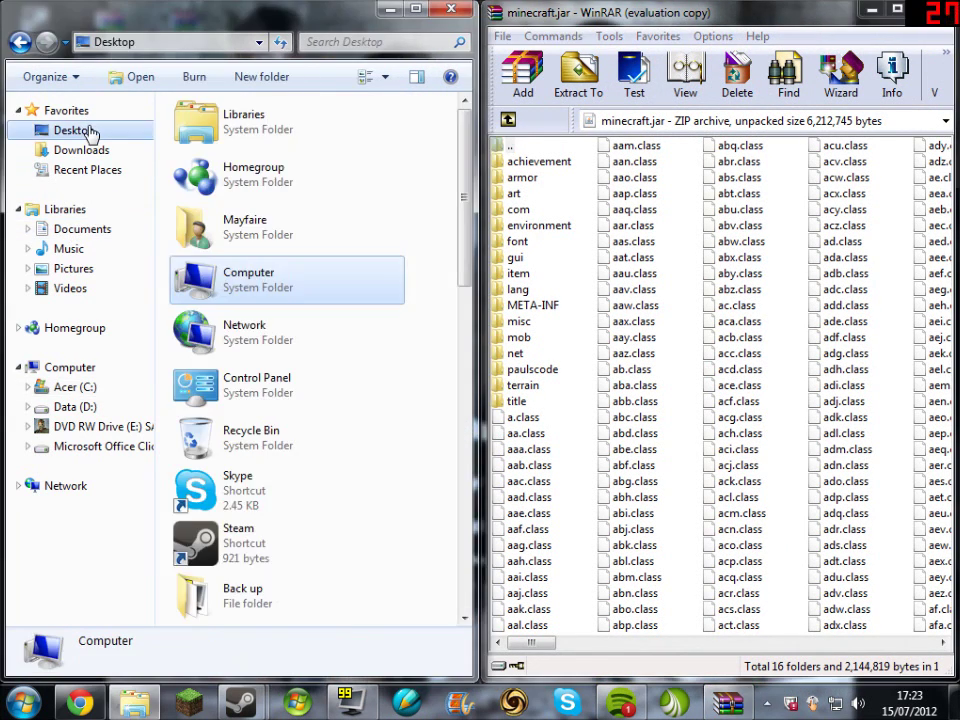
left_click_drag(474, 225, 469, 313)
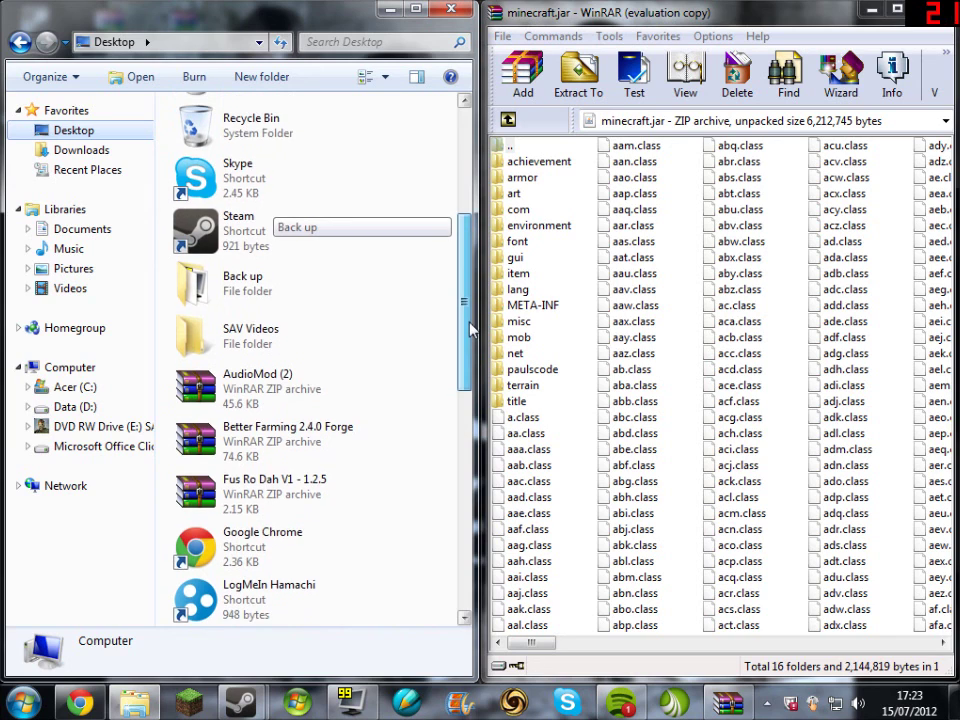
double_click(251, 279)
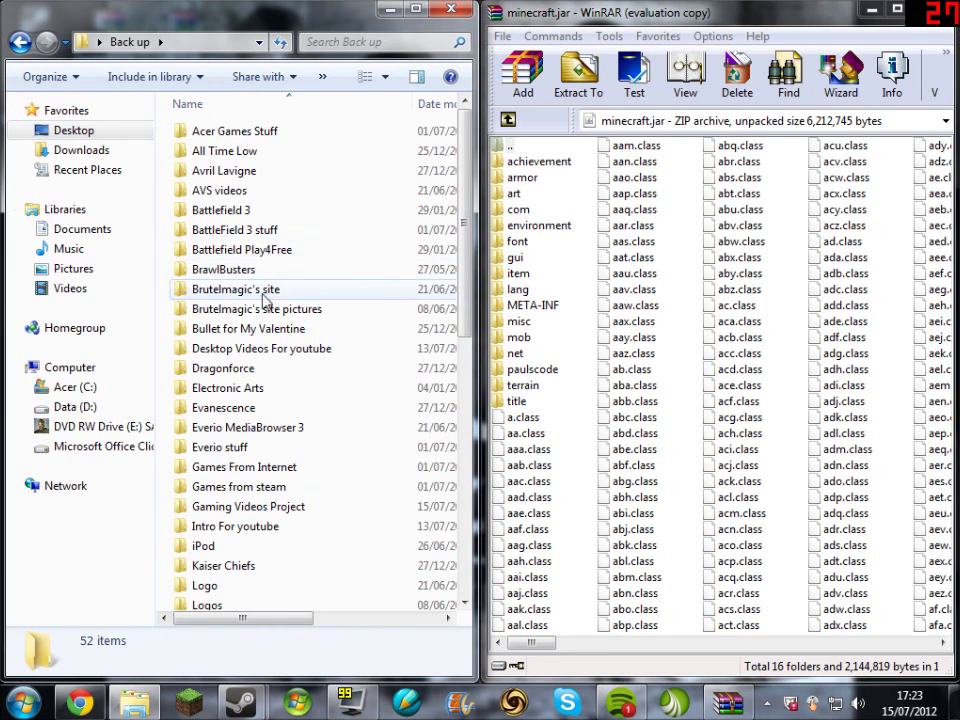
left_click_drag(471, 283, 474, 415)
double_click(240, 421)
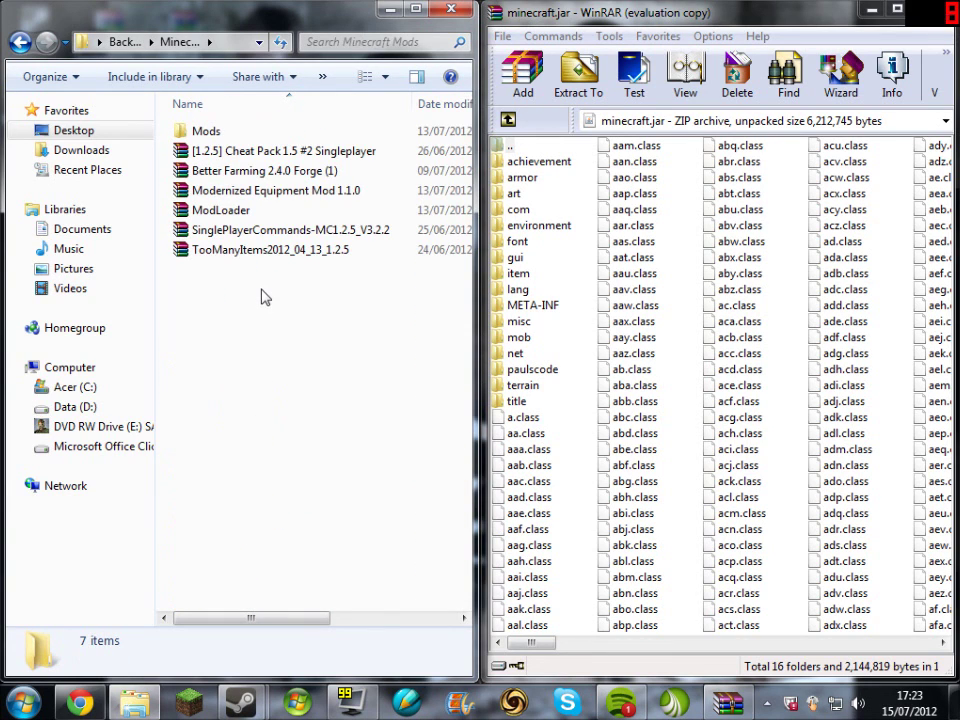
- Minimize the file window and open the desktop archive ModLoader (6) beside minecraft.jar, dismissing the licence reminder
left_click_drag(350, 25, 403, 23)
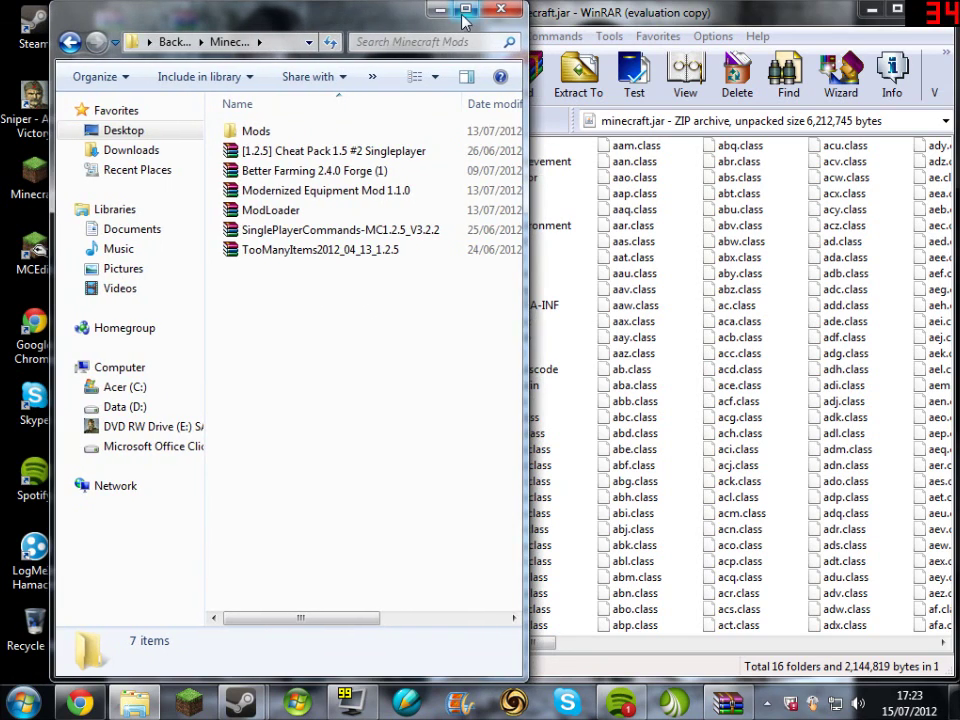
left_click(439, 9)
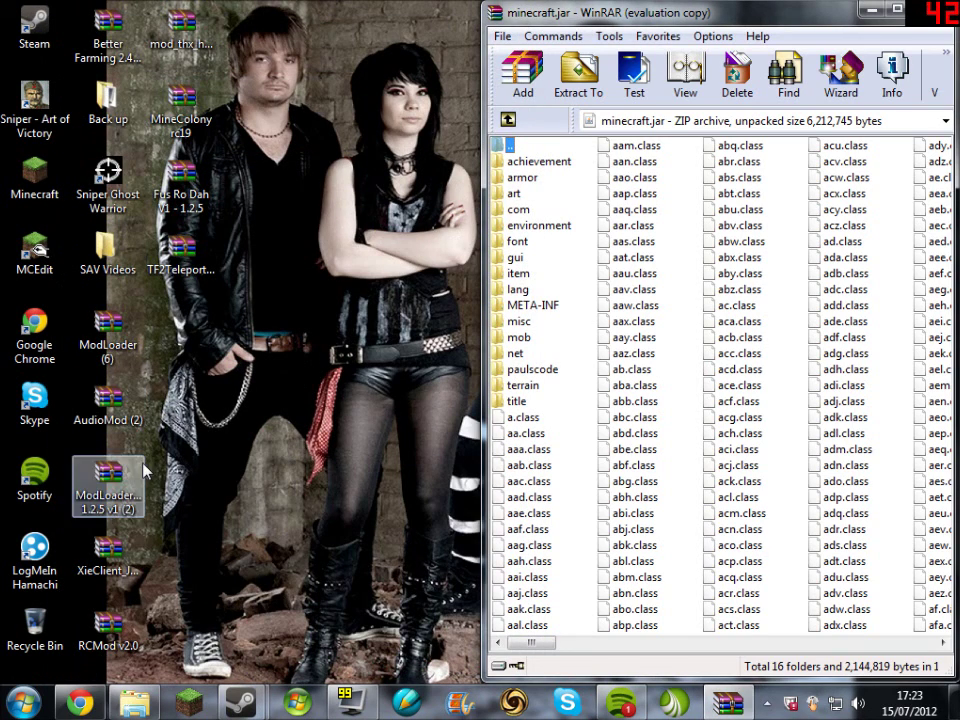
double_click(108, 340)
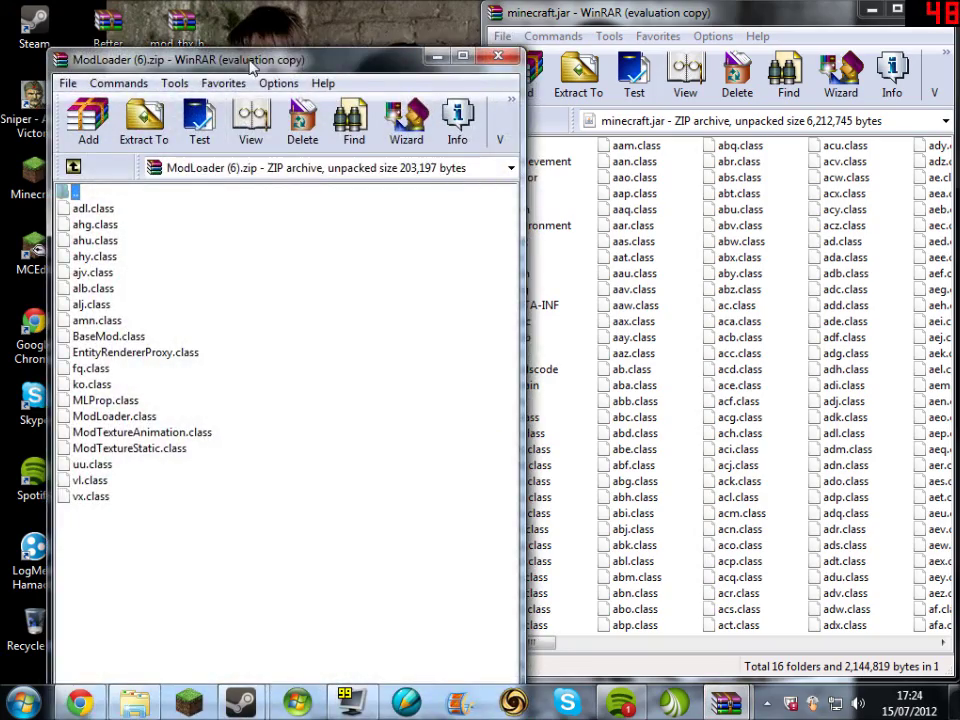
double_click(251, 62)
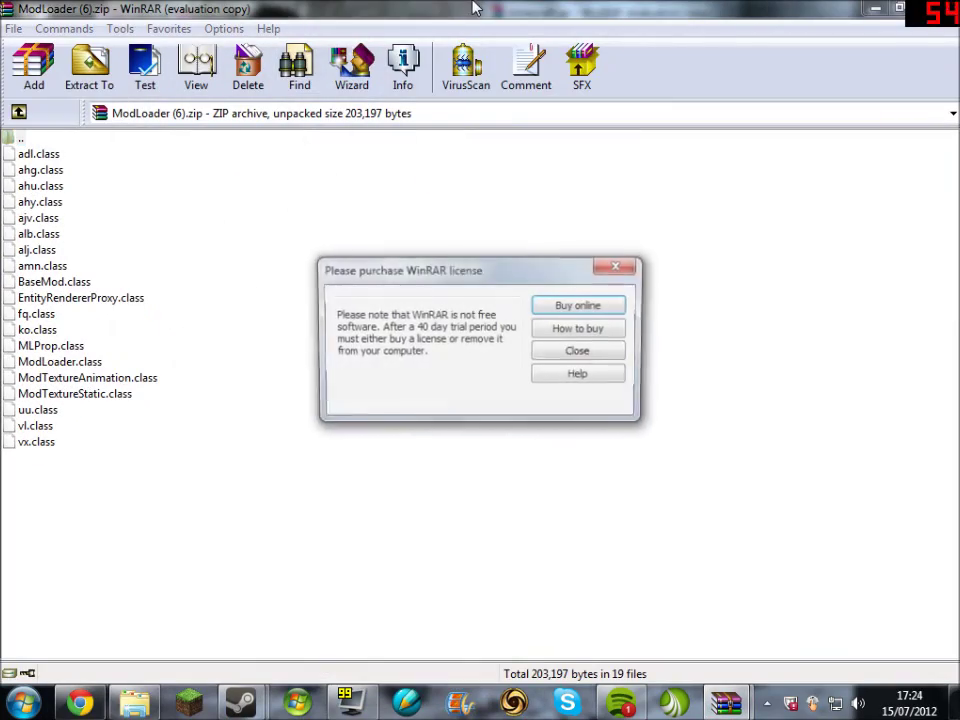
left_click(617, 265)
left_click_drag(507, 25, 252, 60)
- Add all class files from ModLoader (6).zip to minecraft.jar, keeping the Add and replace files mode
left_click_drag(20, 488, 60, 208)
left_click_drag(700, 316, 699, 315)
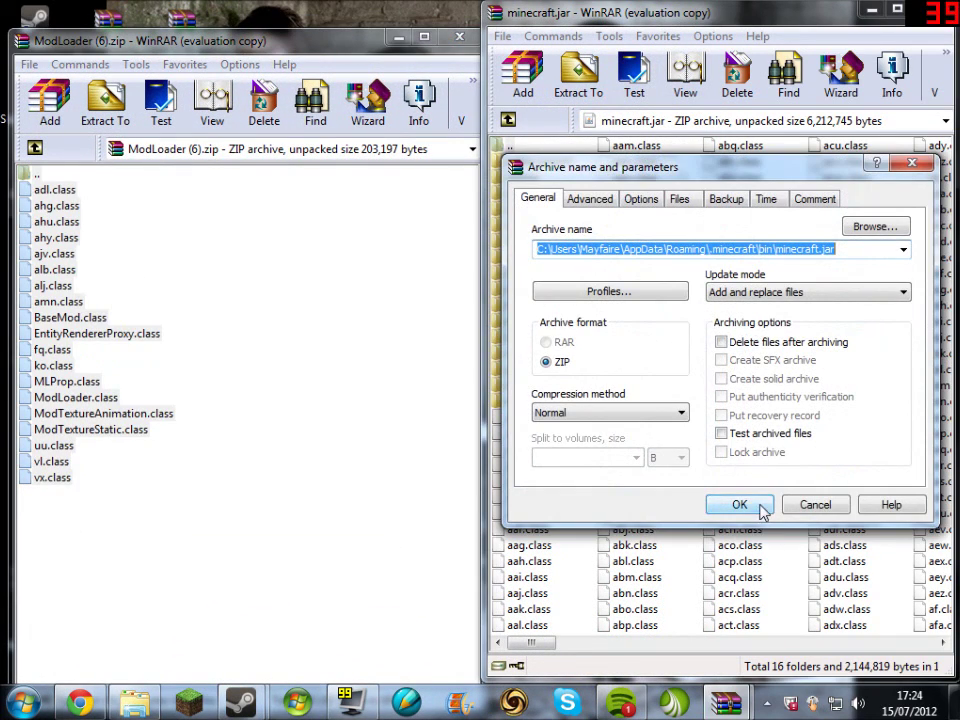
left_click(742, 506)
- Delete the META-INF folder from minecraft.jar and close the ModLoader (6).zip archive
left_click(540, 308)
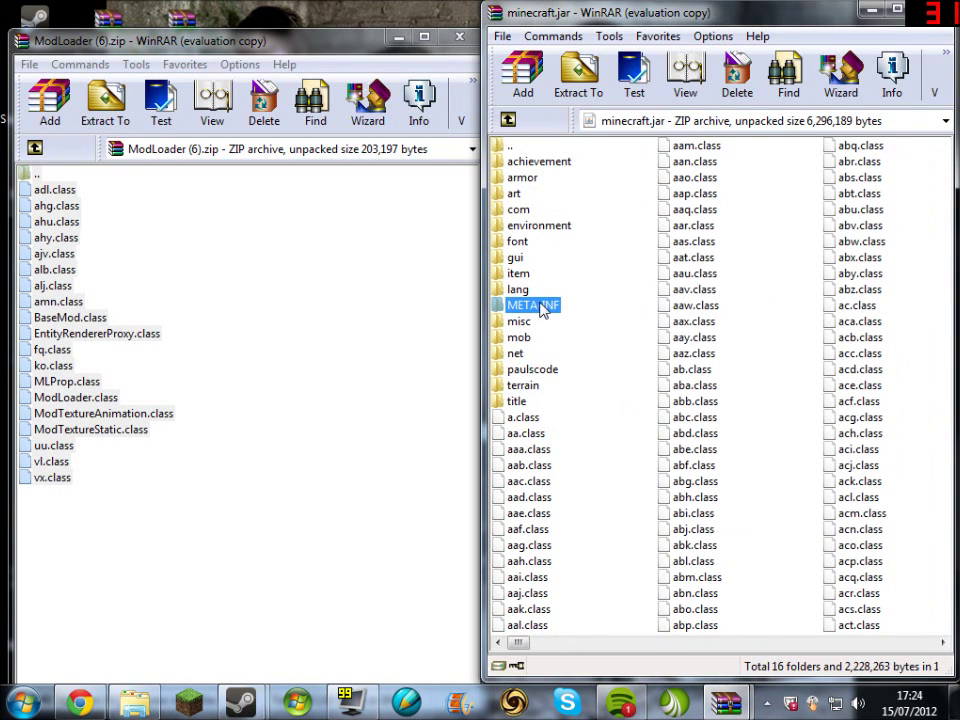
key("Delete")
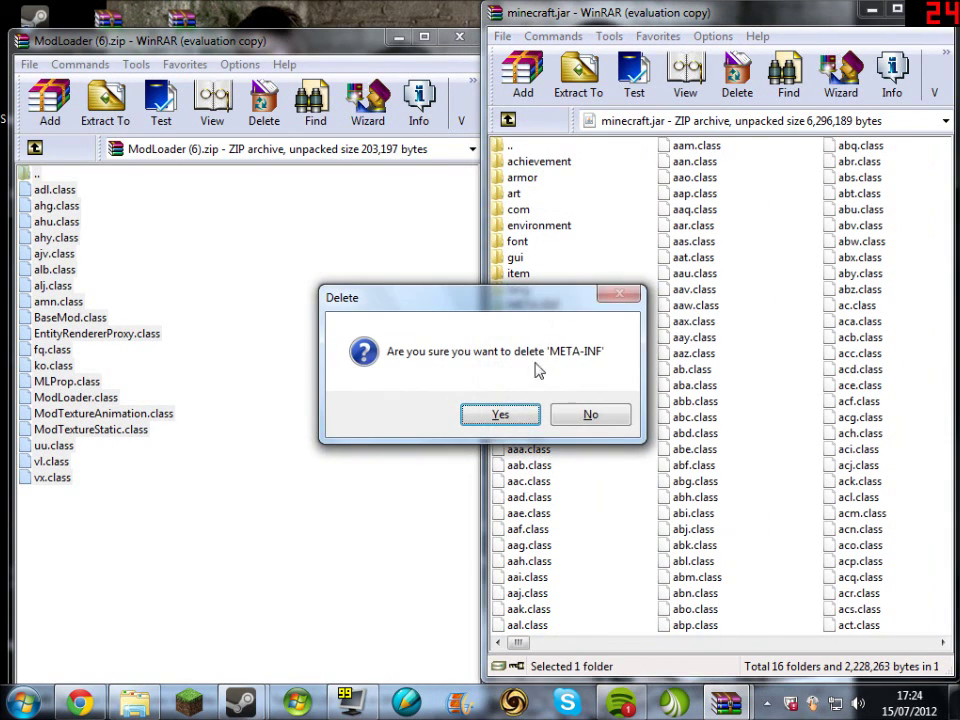
left_click(499, 411)
key("ctrl+a")
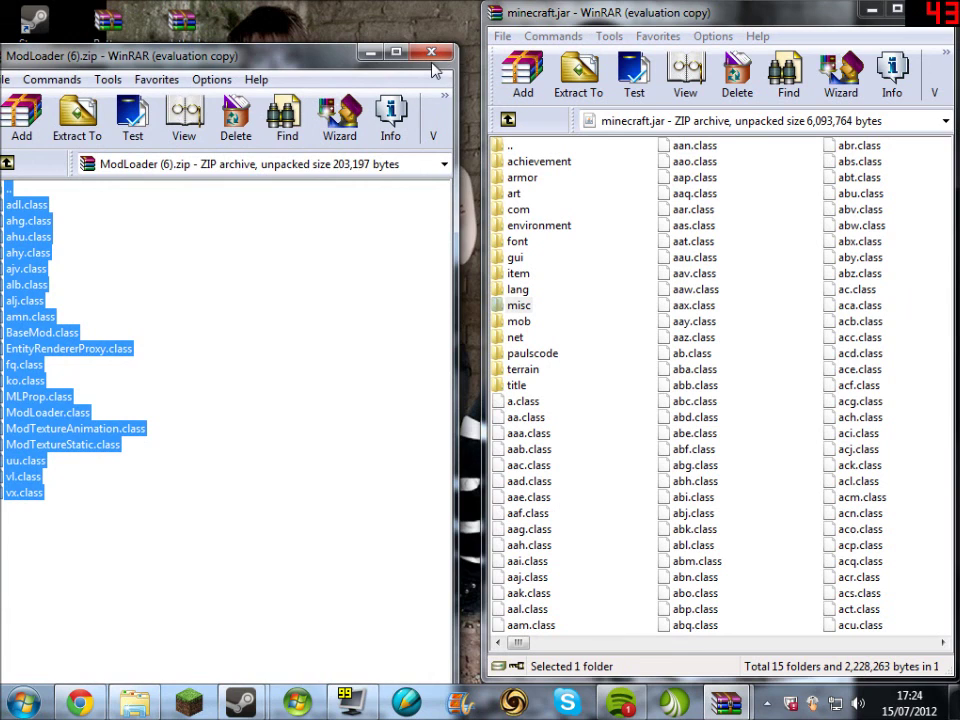
left_click(459, 37)
- Go up from minecraft.jar to the .minecraft folder in WinRAR and move the window toward the middle of the desktop
key("BackSpace")
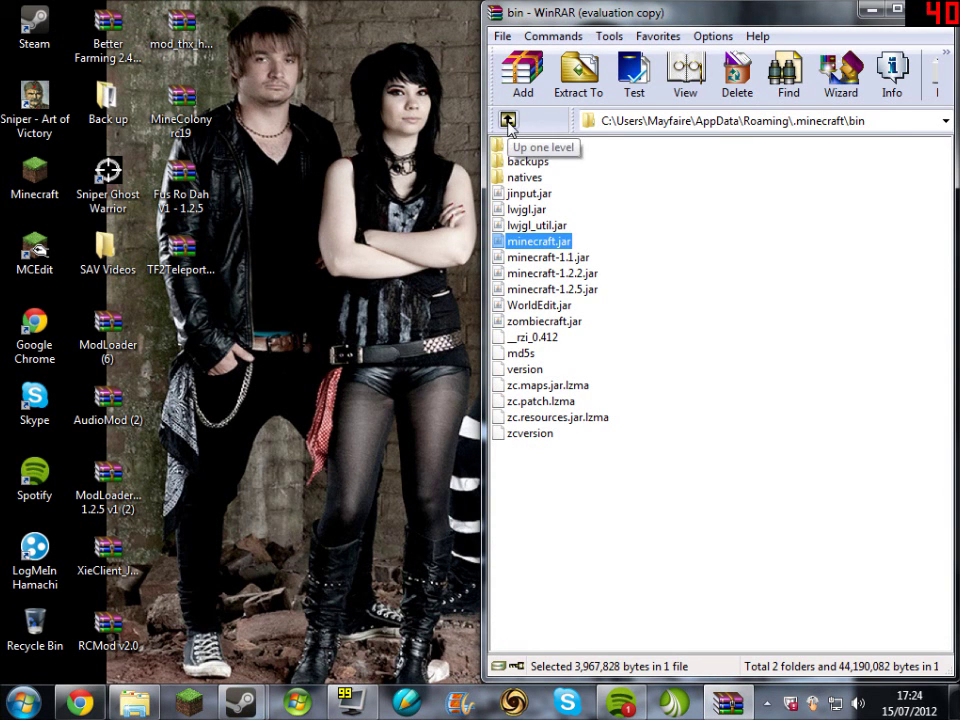
left_click(508, 120)
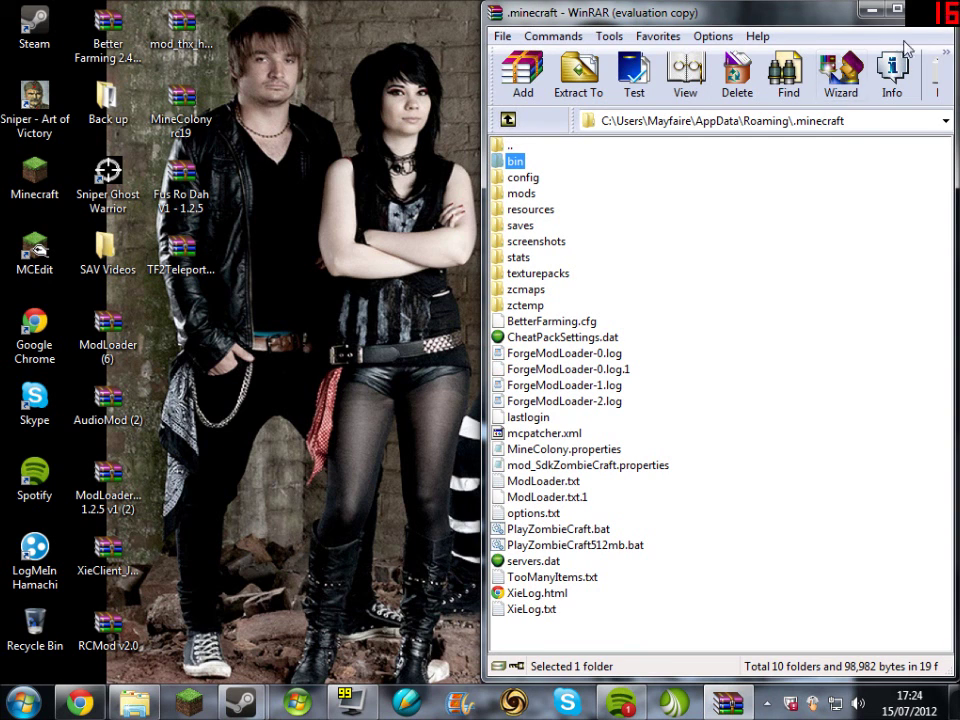
left_click_drag(740, 20, 534, 20)
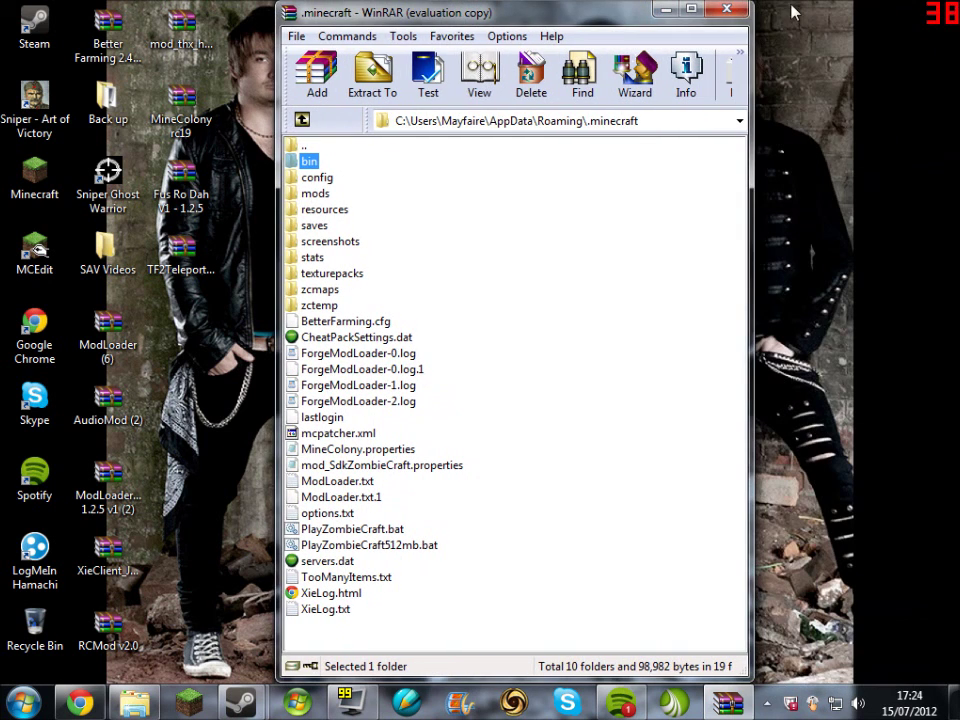
- Close the WinRAR window, open the %appdata% folder in a file window and go to .minecraft\bin
left_click(730, 10)
left_click(24, 702)
left_click(85, 654)
type("%")
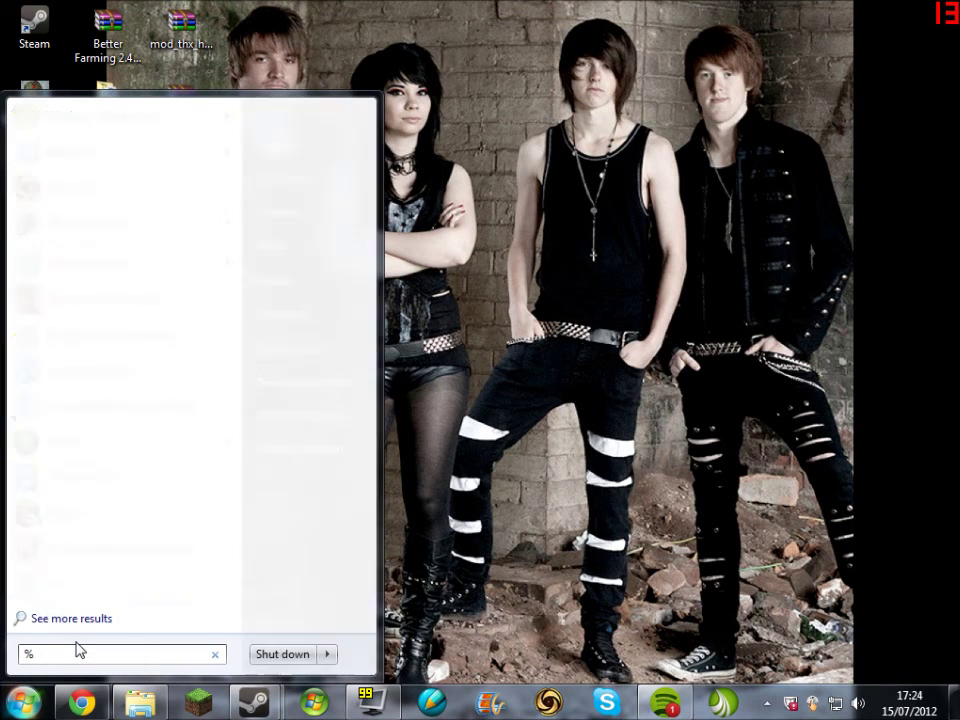
type("appdata")
key("Return")
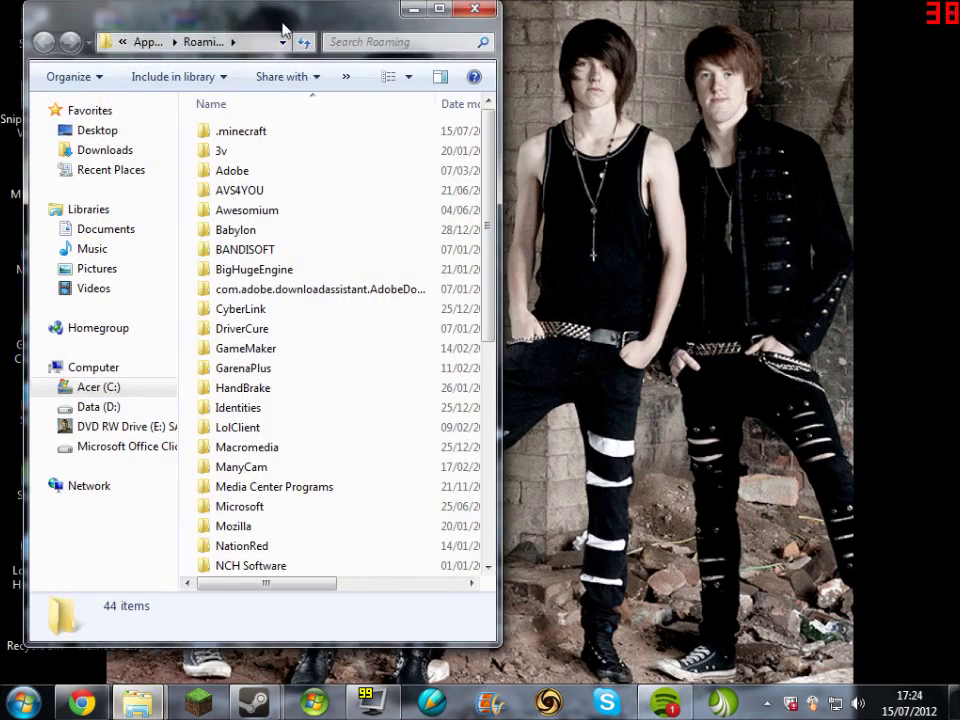
left_click_drag(271, 37, 760, 58)
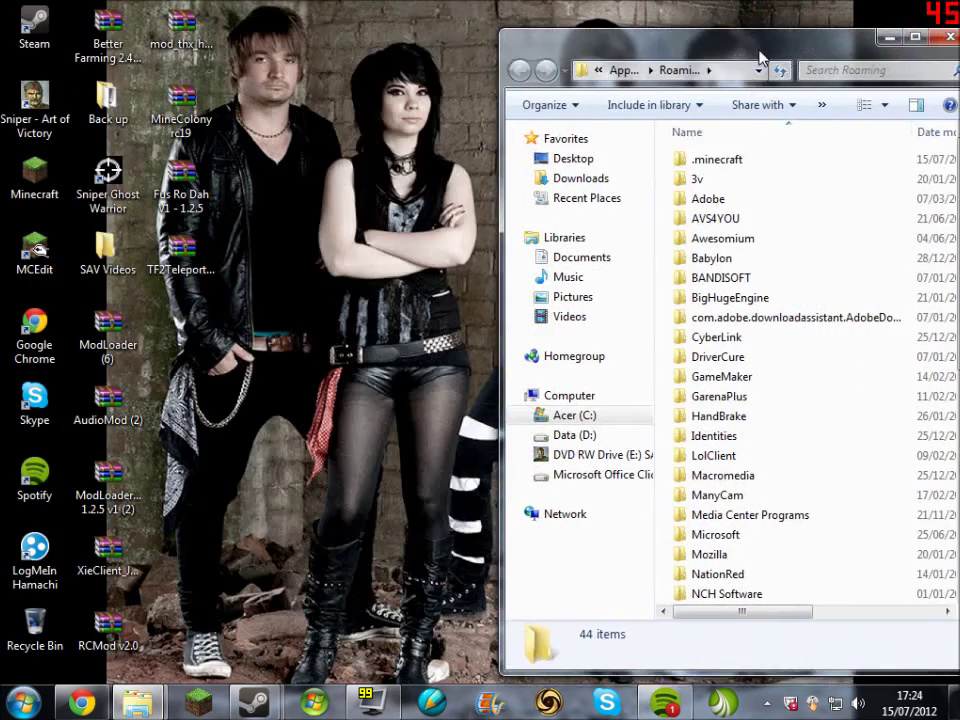
double_click(789, 163)
double_click(789, 165)
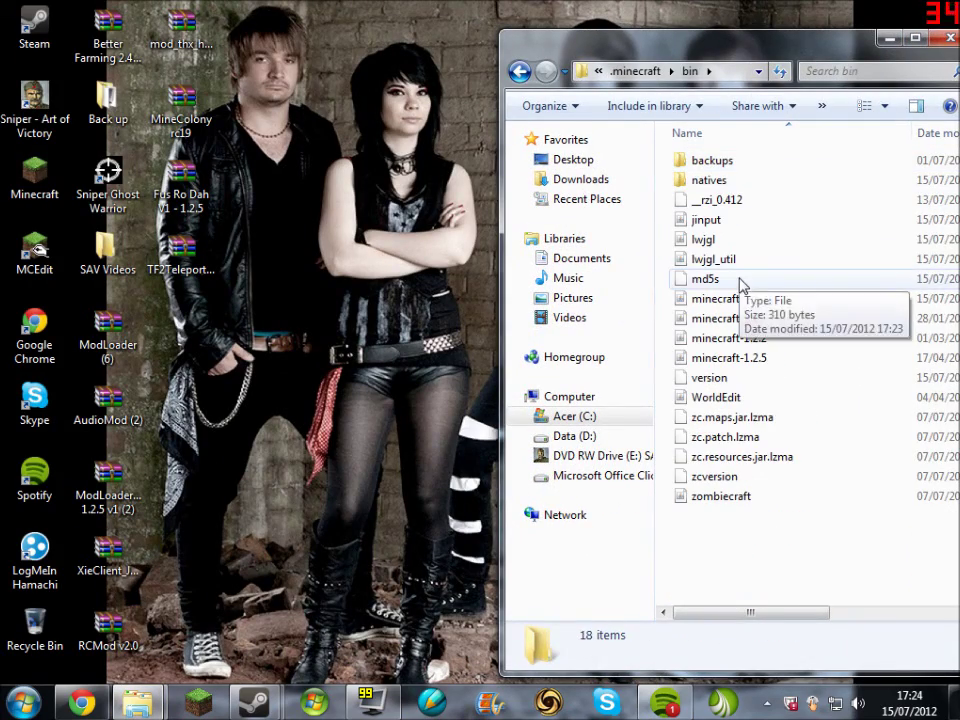
- Open the minecraft jar from the bin folder with WinRAR, dismiss the licence reminder and arrange both windows to uncover the desktop archives
left_click(735, 298)
right_click(735, 299)
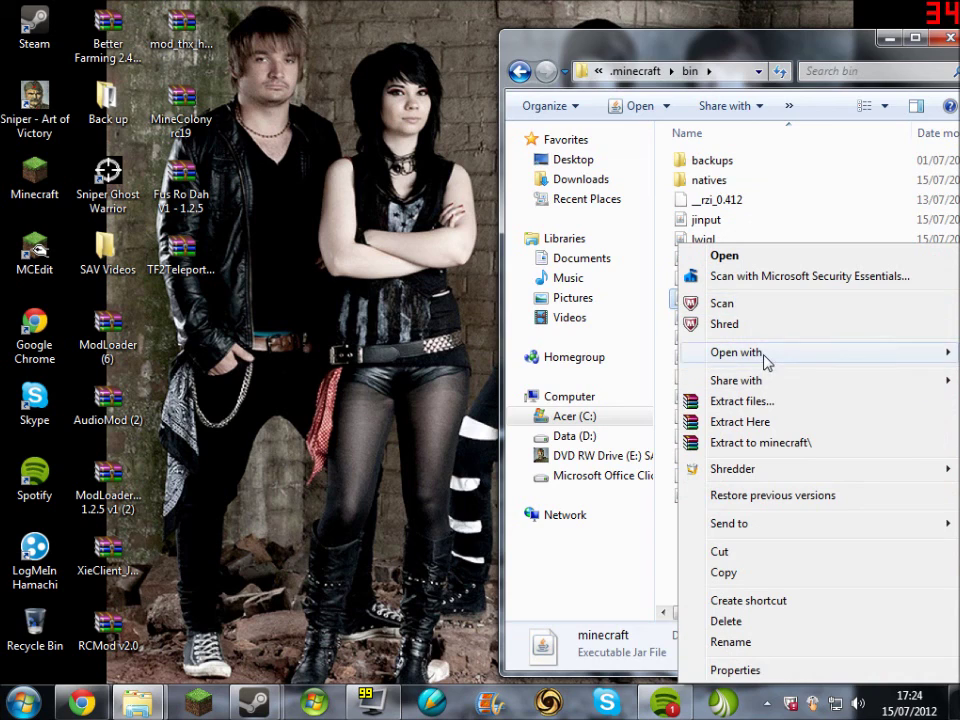
mouse_move(761, 364)
left_click(561, 374)
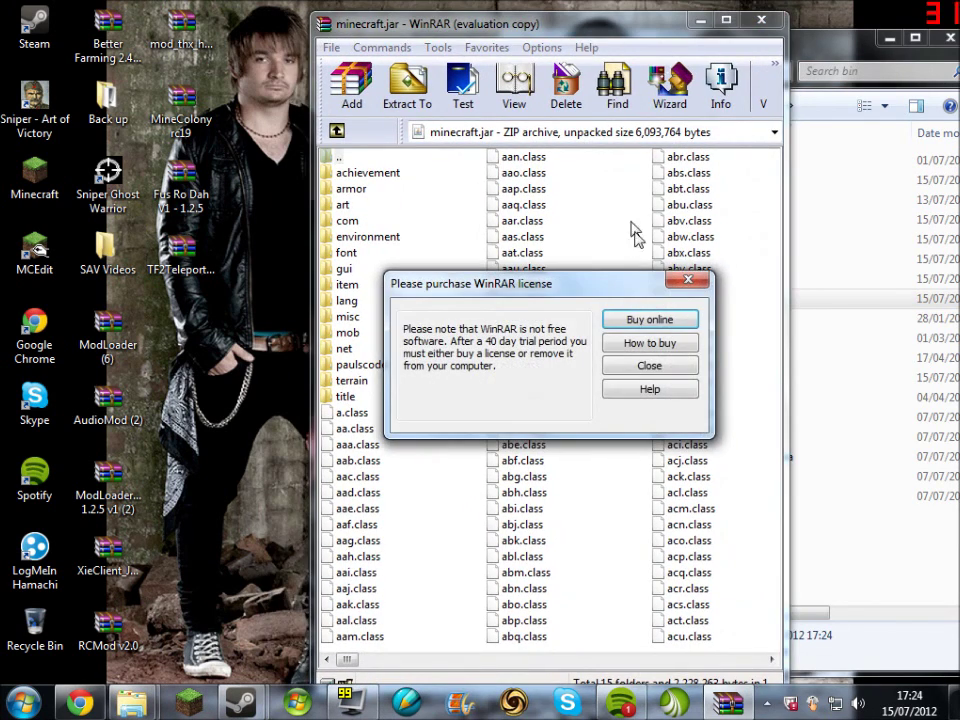
left_click(681, 284)
left_click_drag(816, 46, 370, 59)
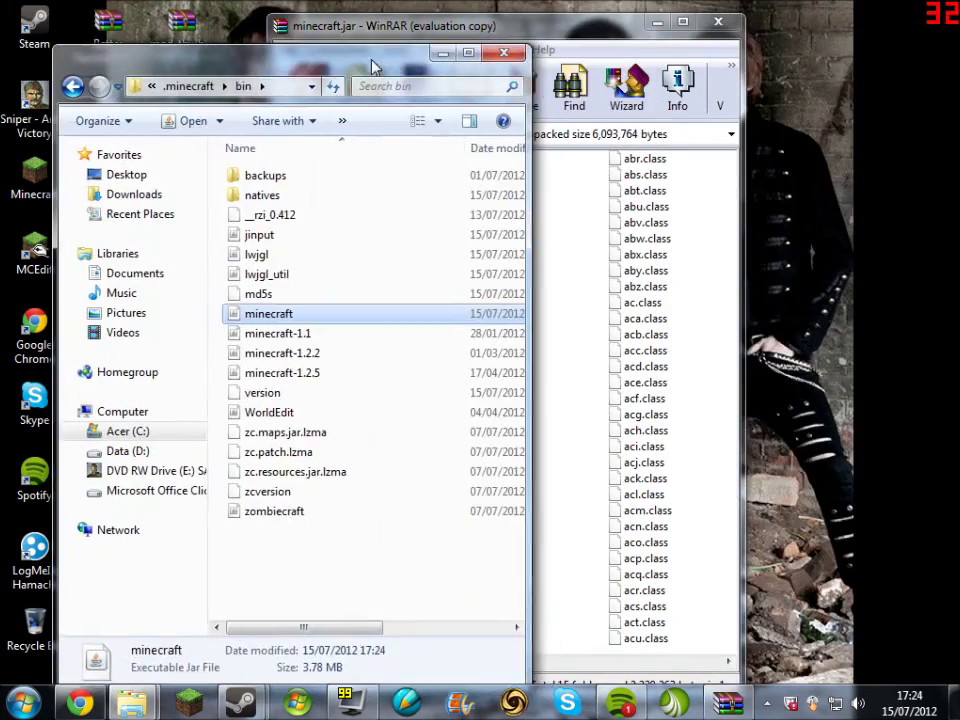
left_click_drag(575, 32, 789, 19)
left_click_drag(403, 59, 598, 95)
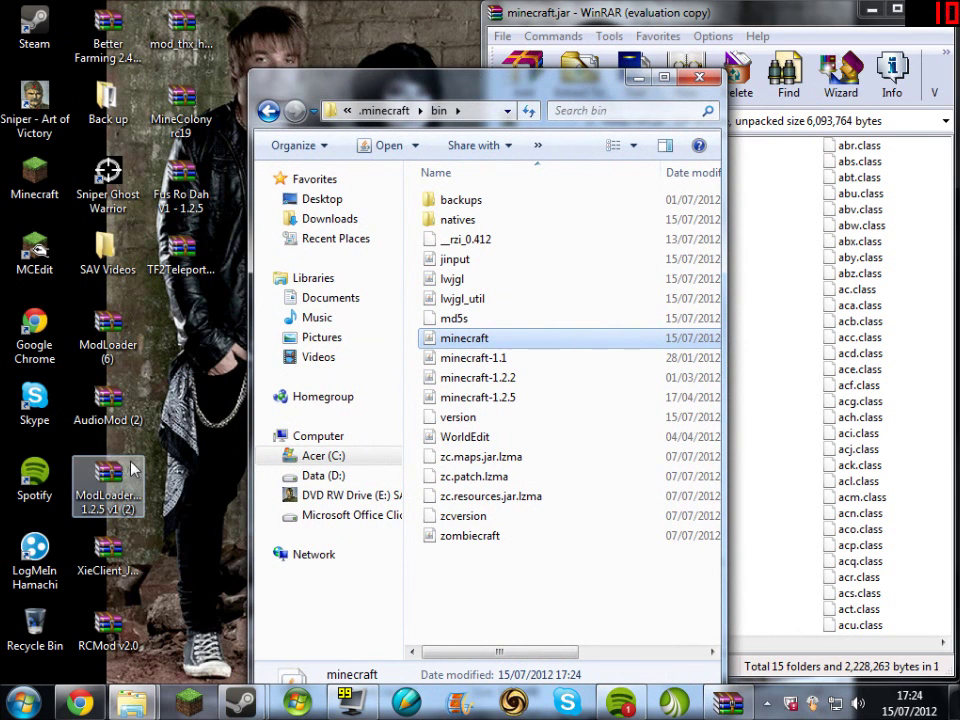
- Open the desktop archive ModLoaderMP 1.2.5 v1 (2) beside minecraft.jar, closing the bin file window and the licence reminder
double_click(112, 495)
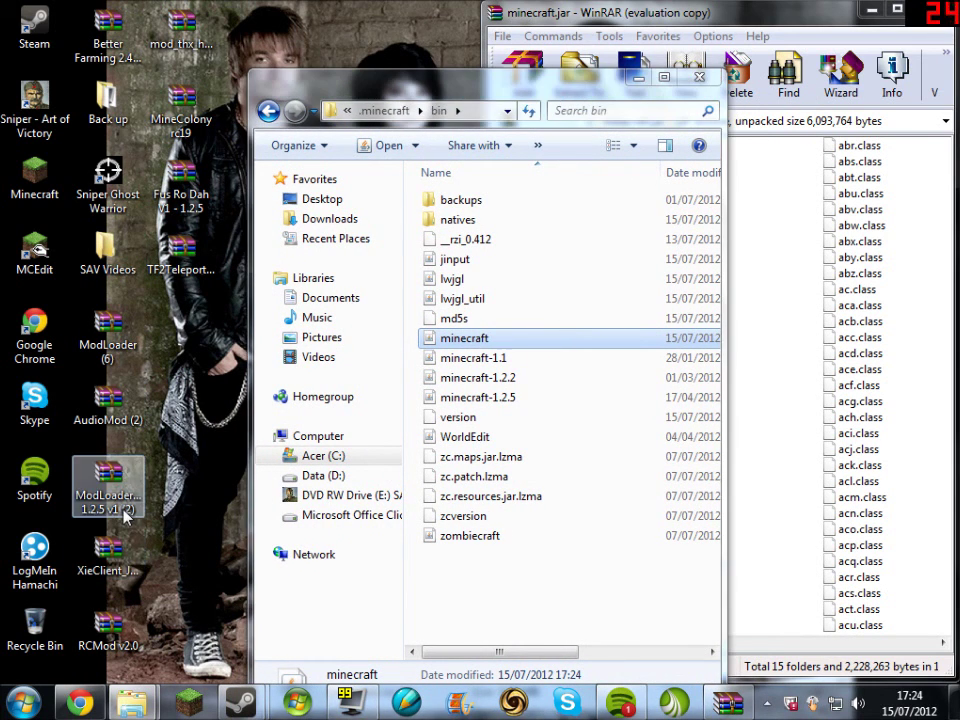
left_click_drag(225, 104, 26, 92)
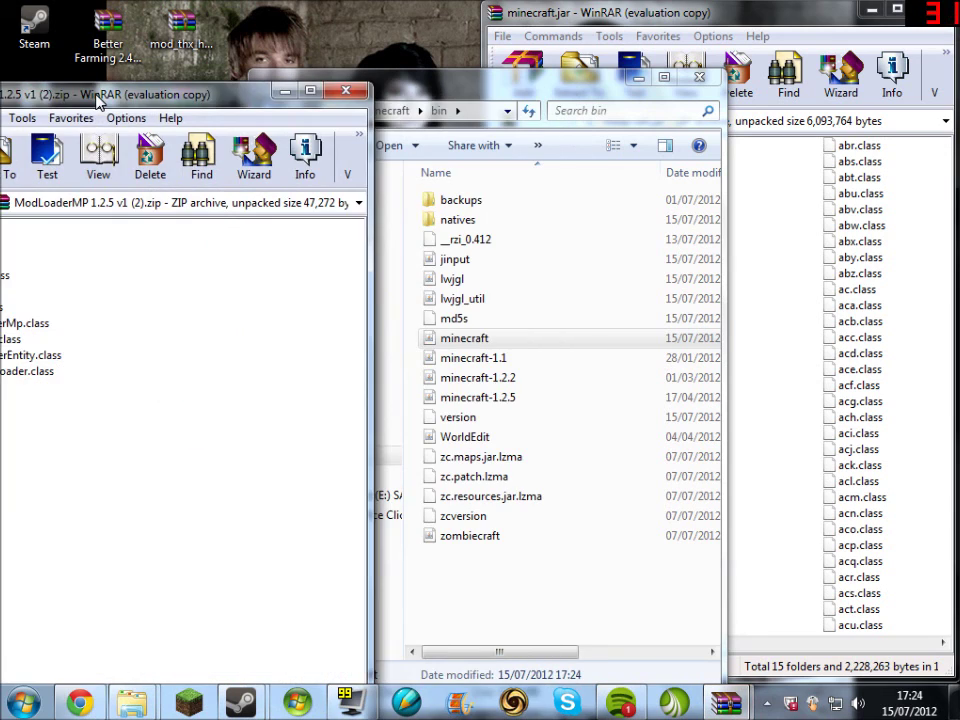
left_click(699, 78)
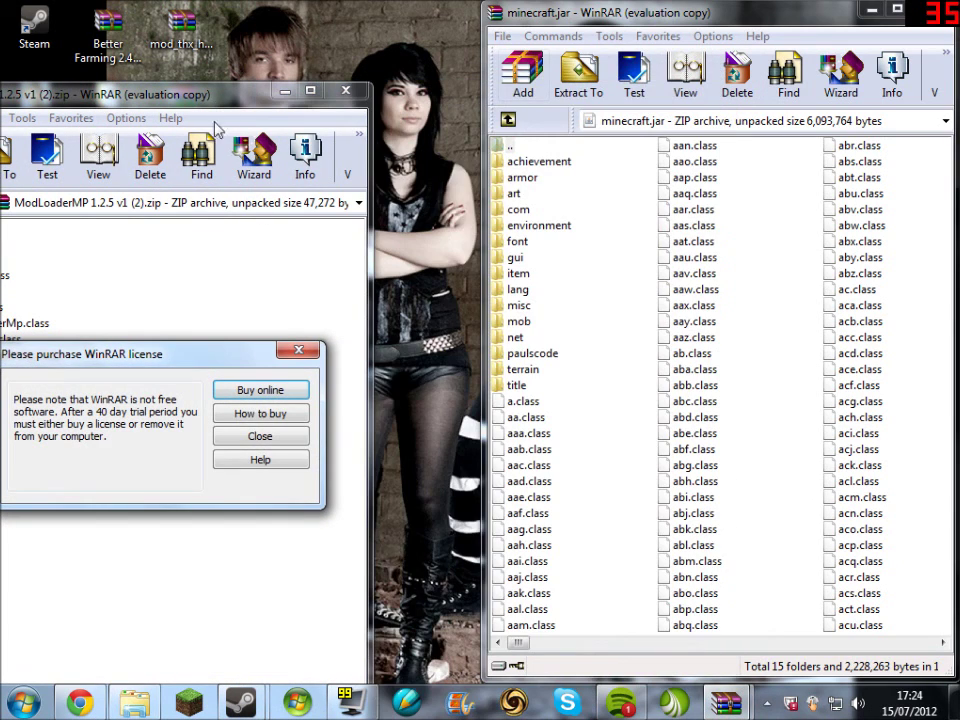
left_click(297, 350)
left_click_drag(242, 100, 2, 300)
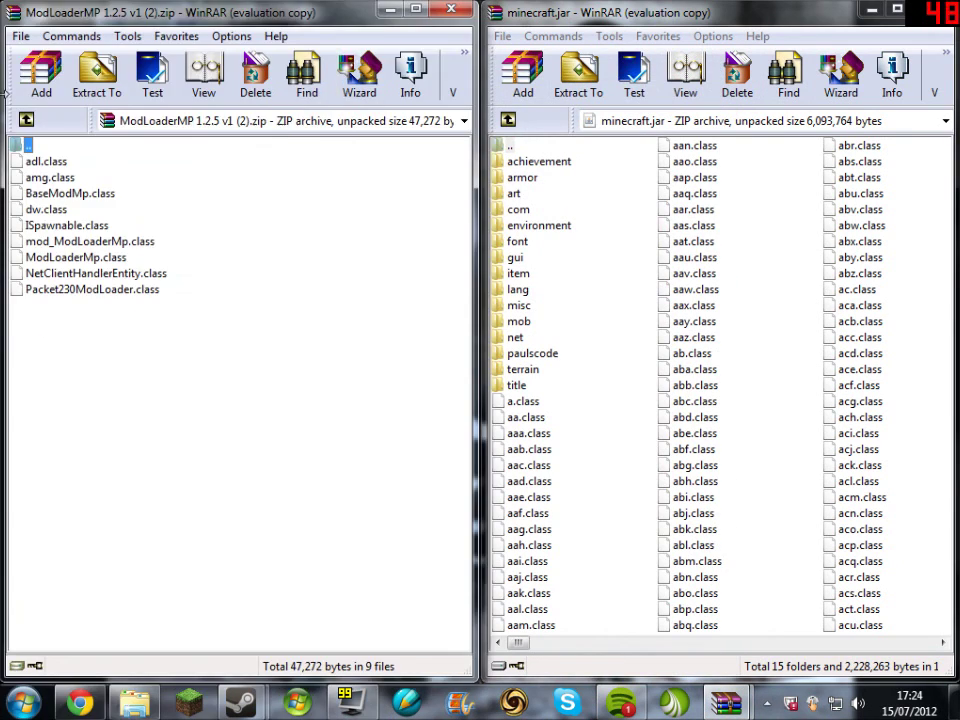
- Add all class files from ModLoaderMP 1.2.5 v1 (2).zip to minecraft.jar and close the ModLoaderMP archive
left_click_drag(109, 306, 114, 141)
left_click_drag(105, 226, 796, 302)
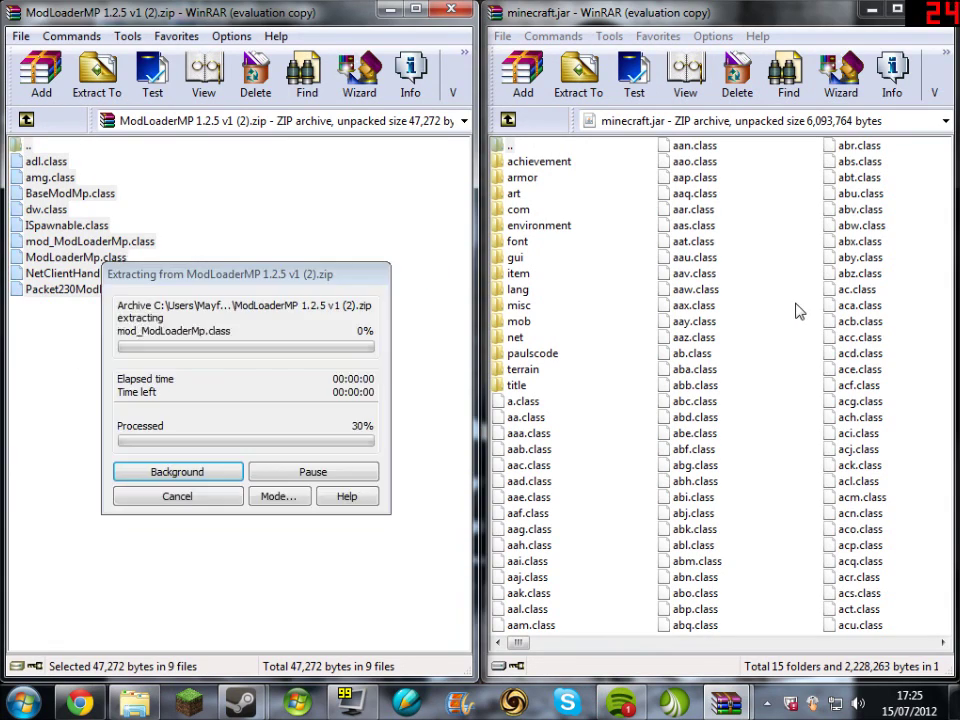
left_click(737, 507)
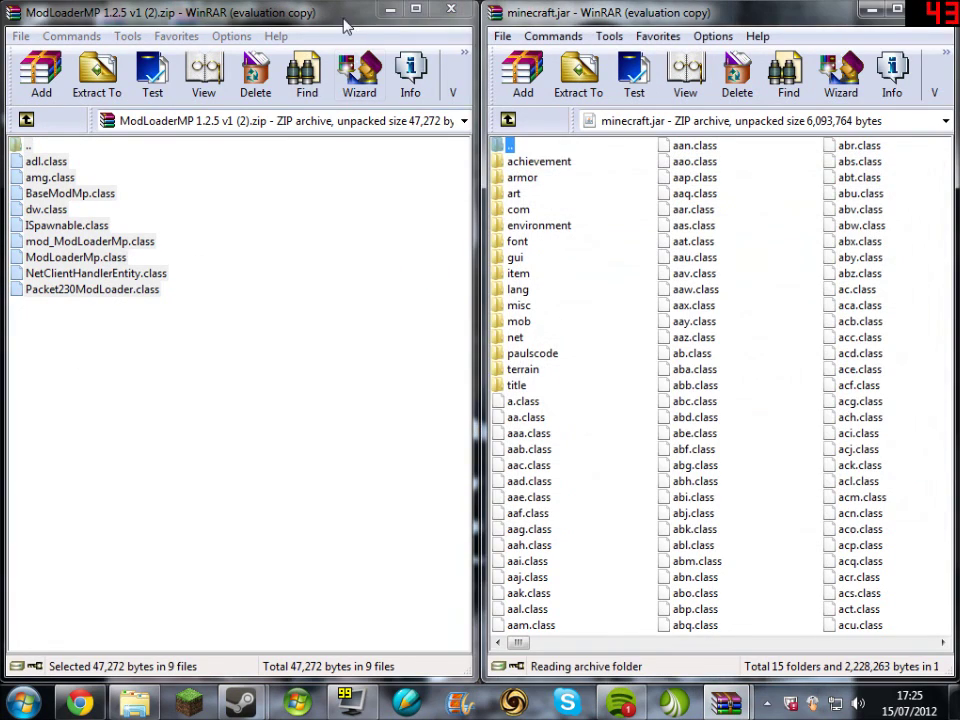
left_click_drag(343, 27, 307, 42)
left_click(418, 12)
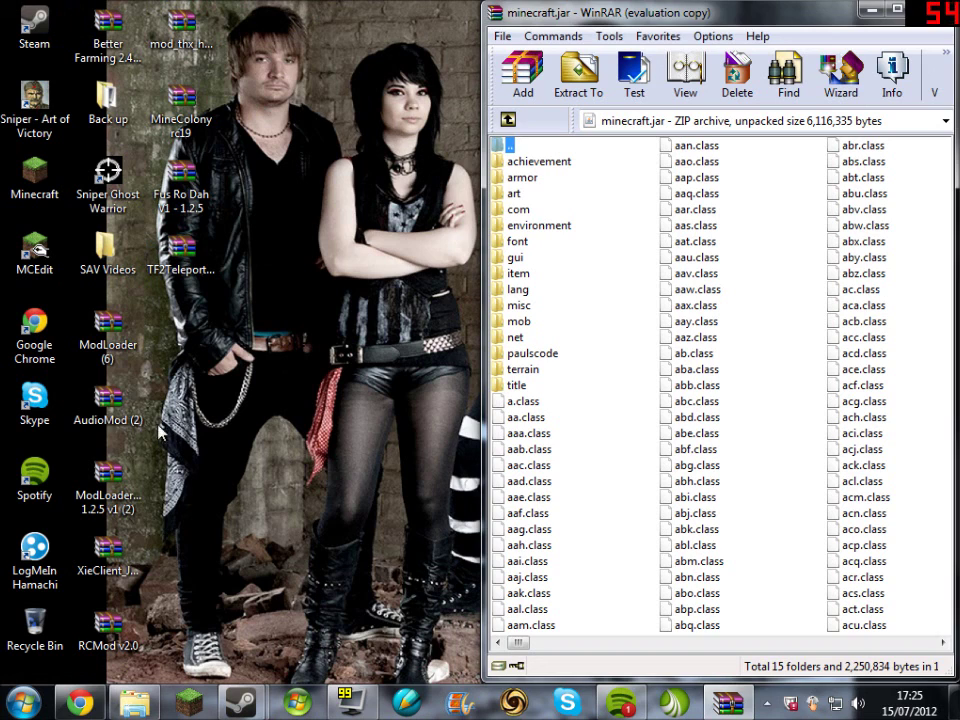
- Add ibxm, paulscode and sd.class from the desktop archive AudioMod (2) to minecraft.jar with Add and replace files, and close AudioMod
double_click(108, 400)
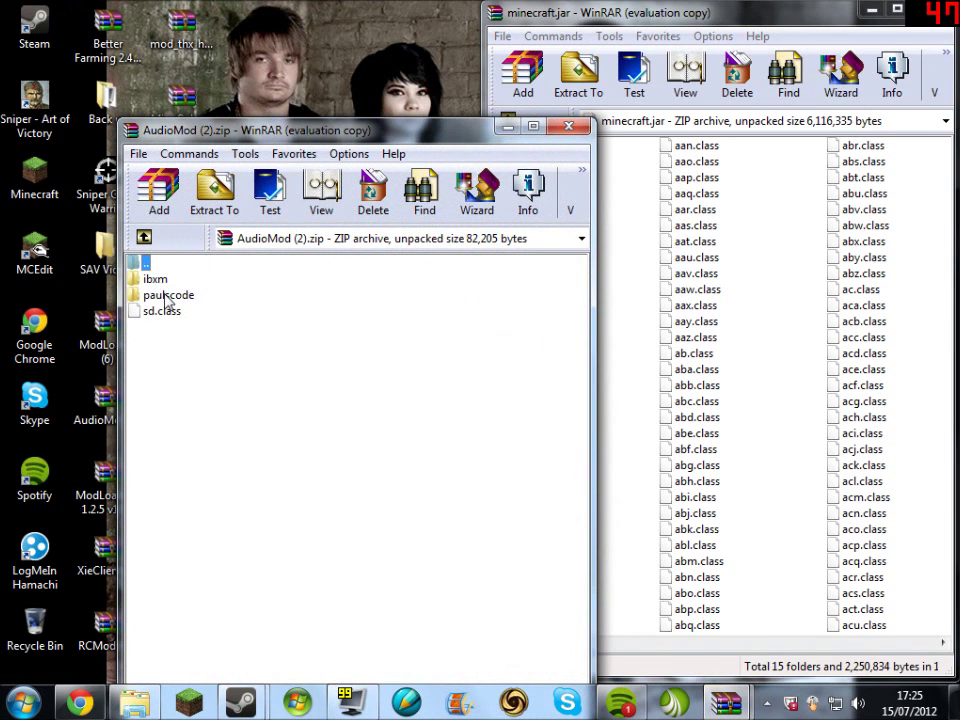
left_click(477, 389)
left_click_drag(184, 361, 168, 254)
left_click_drag(743, 320, 744, 319)
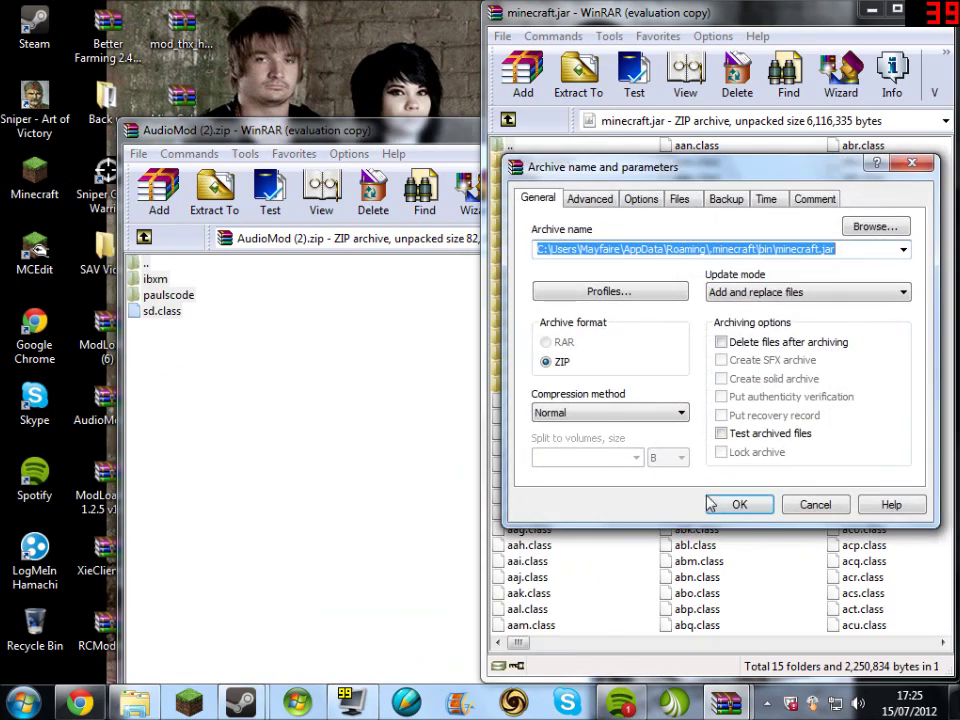
left_click(739, 506)
left_click_drag(385, 127, 288, 129)
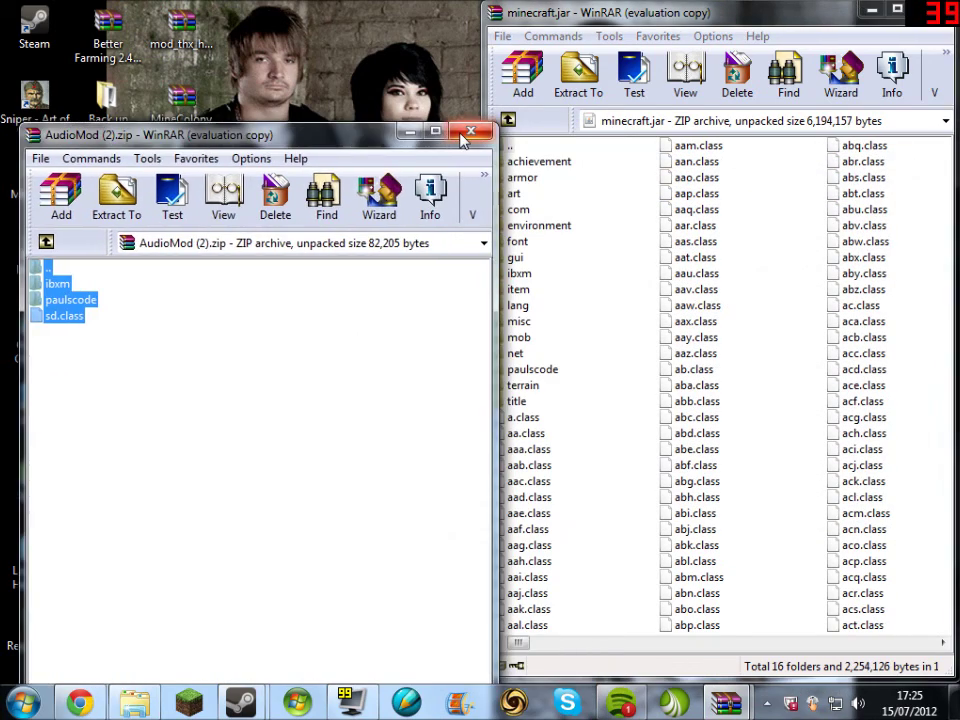
left_click(467, 133)
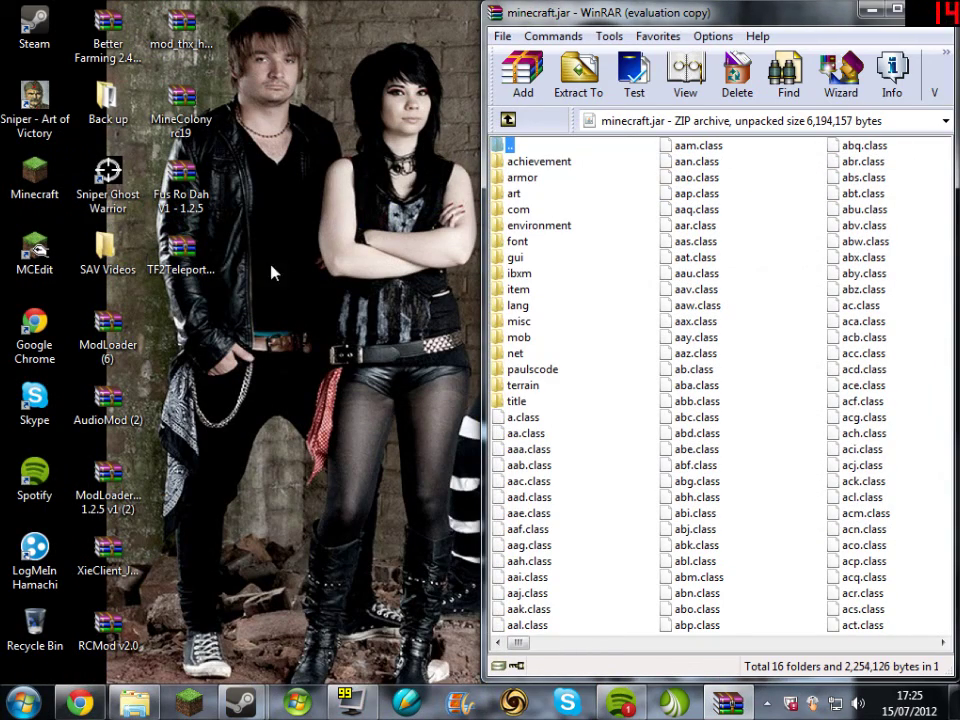
- Open TF2Teleporter.zip from the mods folder of the desktop archive TF2Teleporter_Client_1.2.5a and place it beside minecraft.jar
double_click(212, 265)
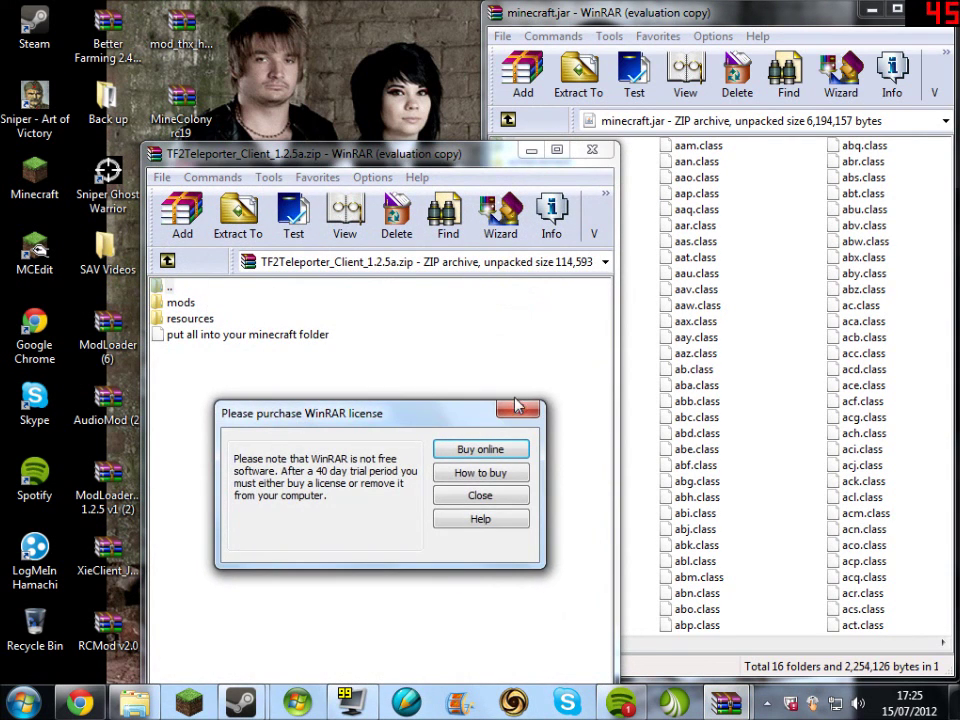
left_click(517, 407)
double_click(180, 305)
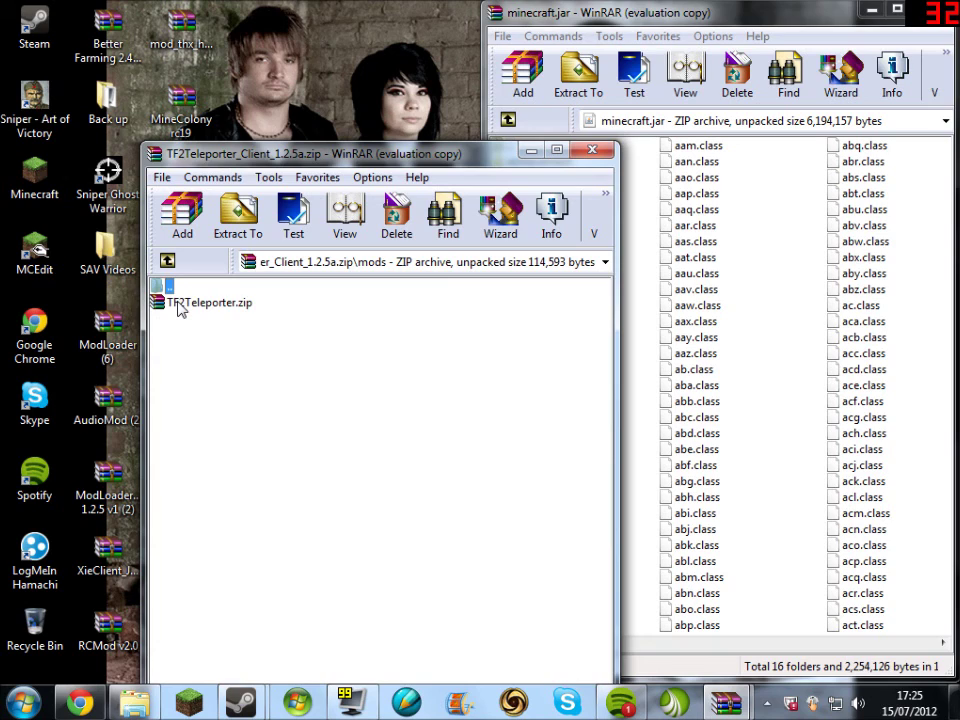
double_click(180, 304)
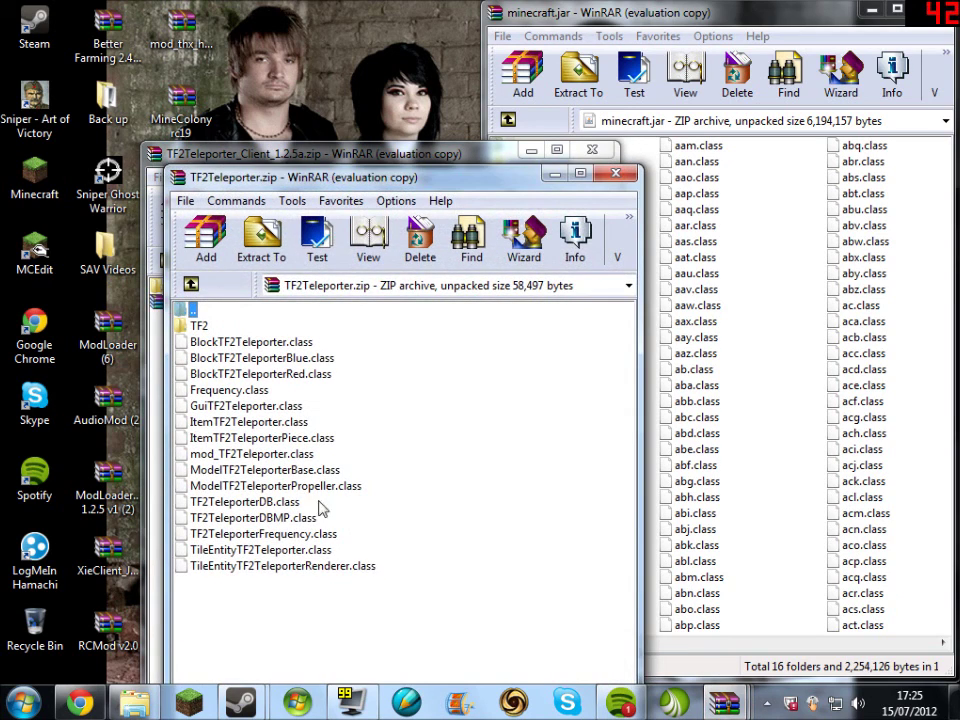
left_click_drag(359, 170, 244, 86)
- Add the TF2 folder and all class files from TF2Teleporter.zip to minecraft.jar and close TF2Teleporter.zip
left_click(418, 349)
left_click_drag(141, 531, 176, 229)
left_click_drag(775, 345, 768, 337)
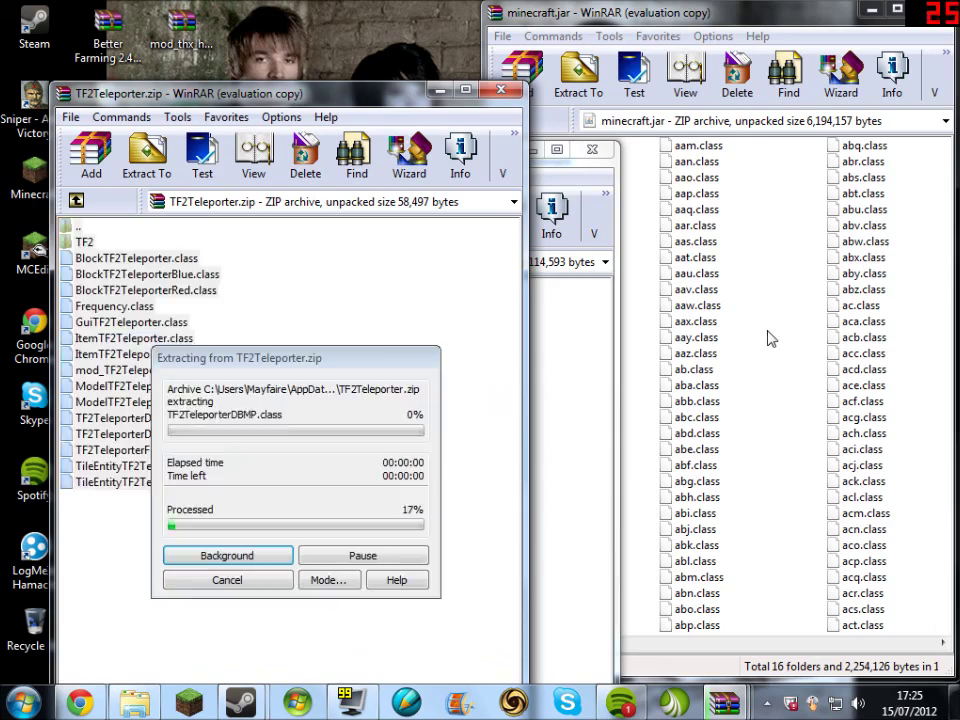
left_click(743, 514)
left_click_drag(381, 97, 316, 116)
left_click(436, 107)
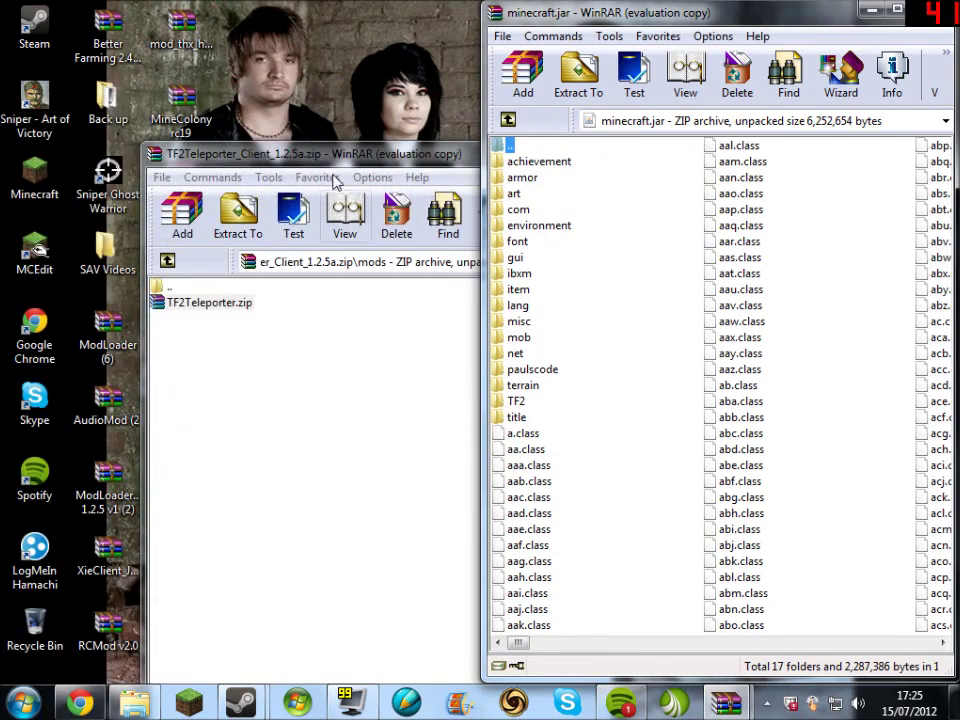
- Go up from mods to the root of TF2Teleporter_Client_1.2.5a.zip, close that archive and move the minecraft.jar window toward the desktop's middle
left_click_drag(335, 165, 330, 133)
left_click(168, 222)
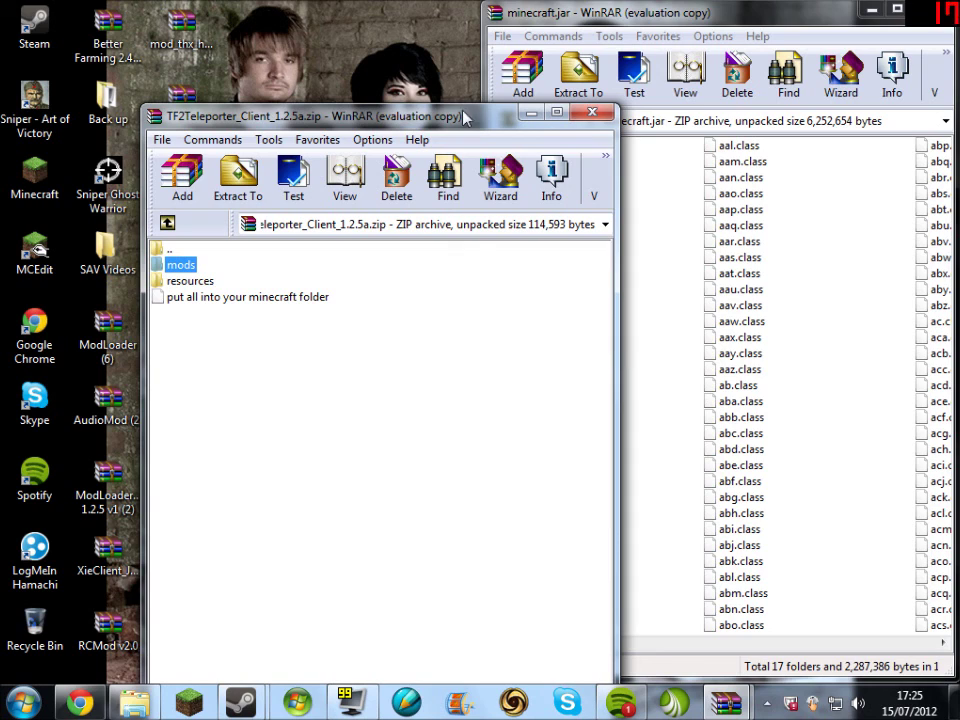
left_click(593, 113)
left_click_drag(553, 36, 398, 35)
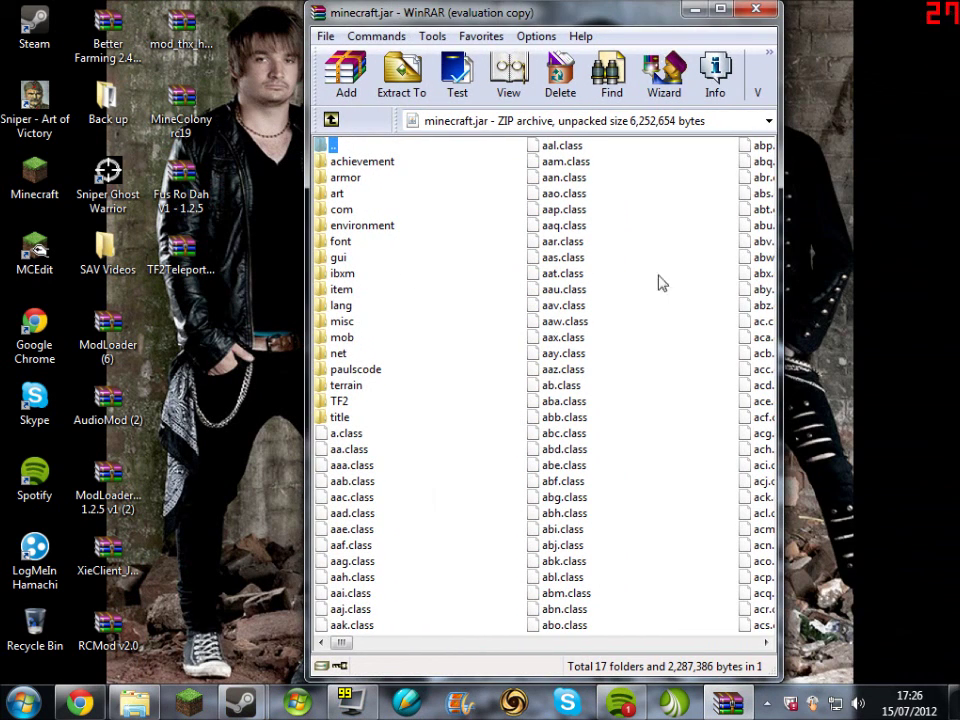